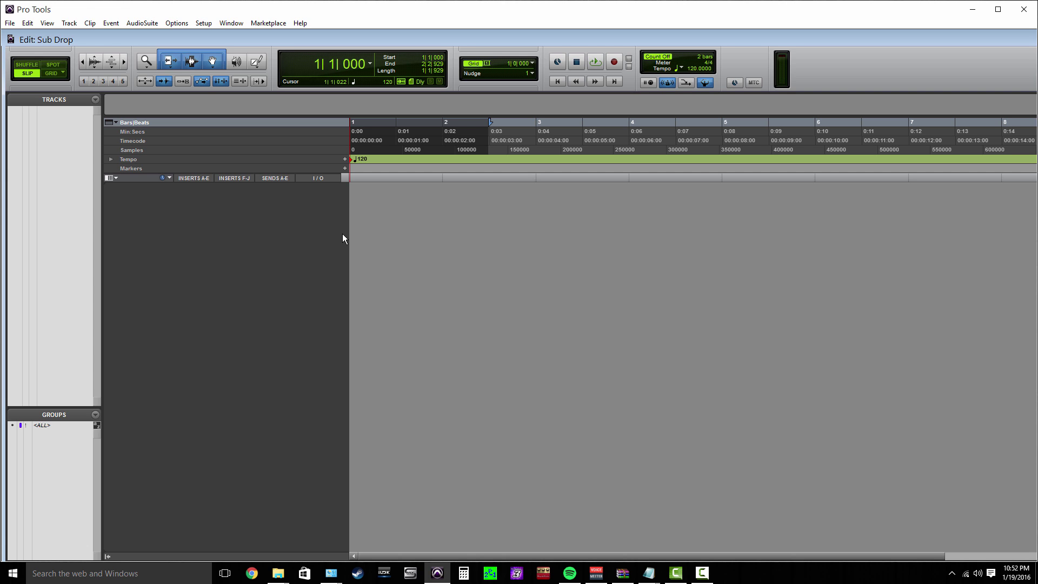
# Step: Create one mono audio track, Audio 1, and select from 0:03 back to the session start
pyautogui.hotkey('ctrl', 'shift', 'n')
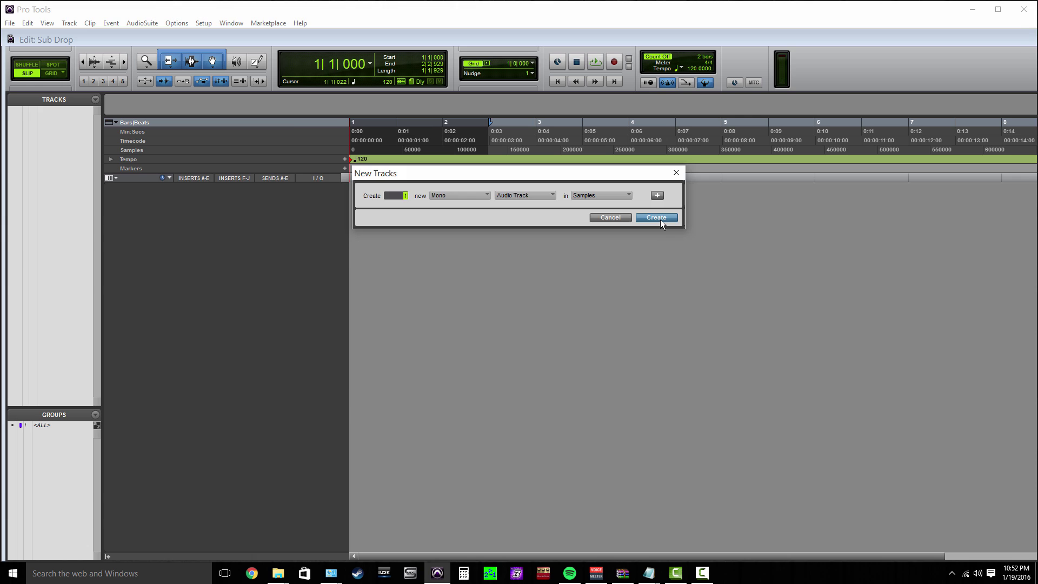
pyautogui.press('Return')
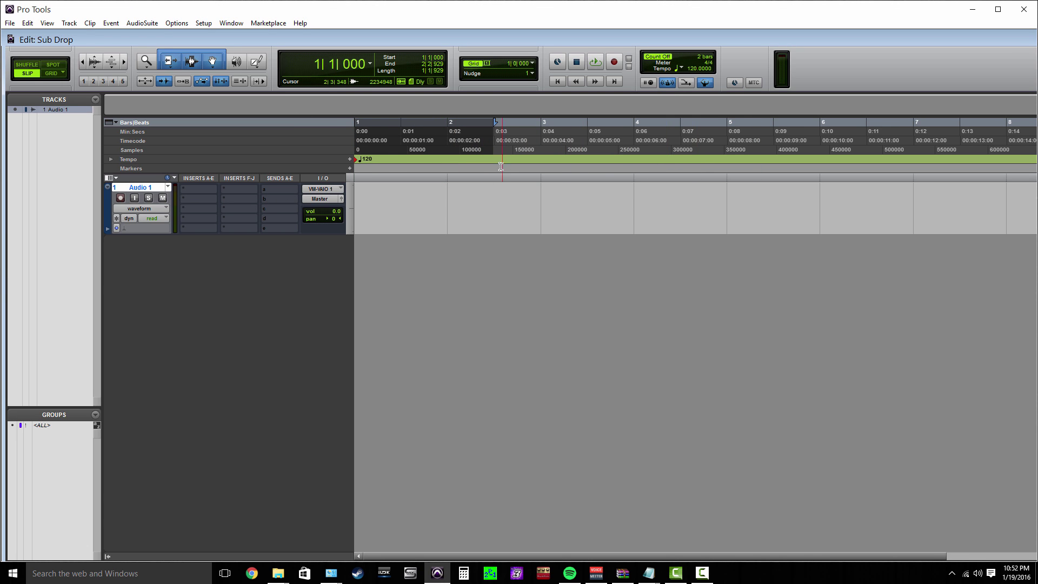
pyautogui.moveTo(492, 193); pyautogui.dragTo(244, 292)
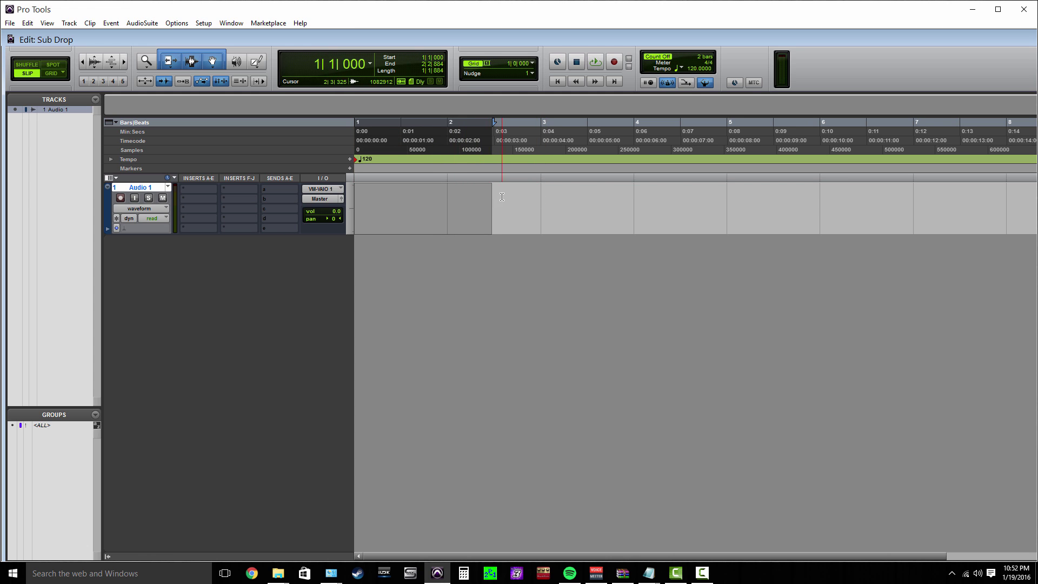
pyautogui.moveTo(494, 194); pyautogui.dragTo(346, 205)
# Step: Load the AudioSuite Signal Generator for Audio 1 with its sine frequency at 60 Hz
pyautogui.click(144, 23)
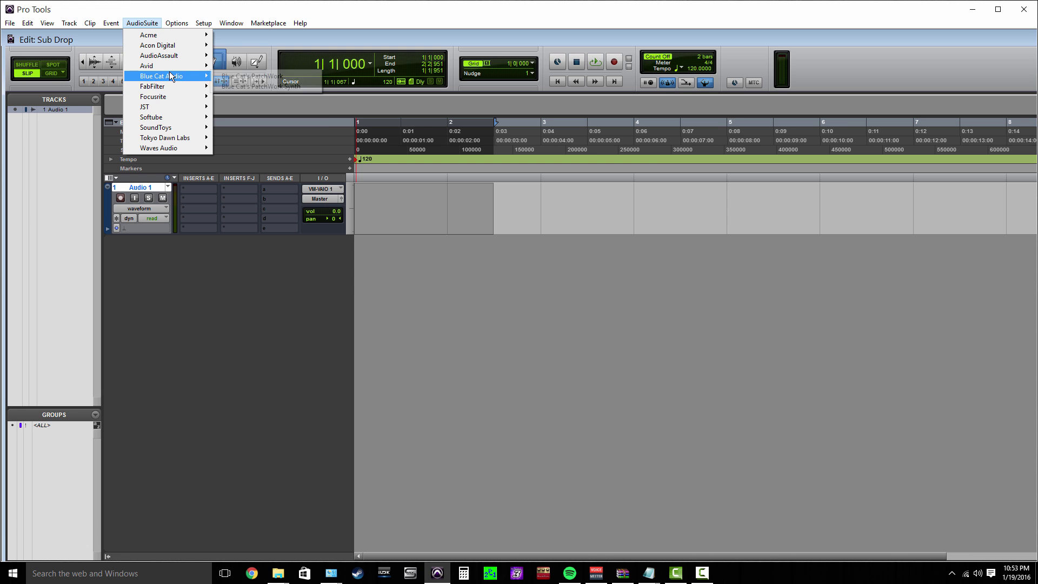
pyautogui.moveTo(170, 69)
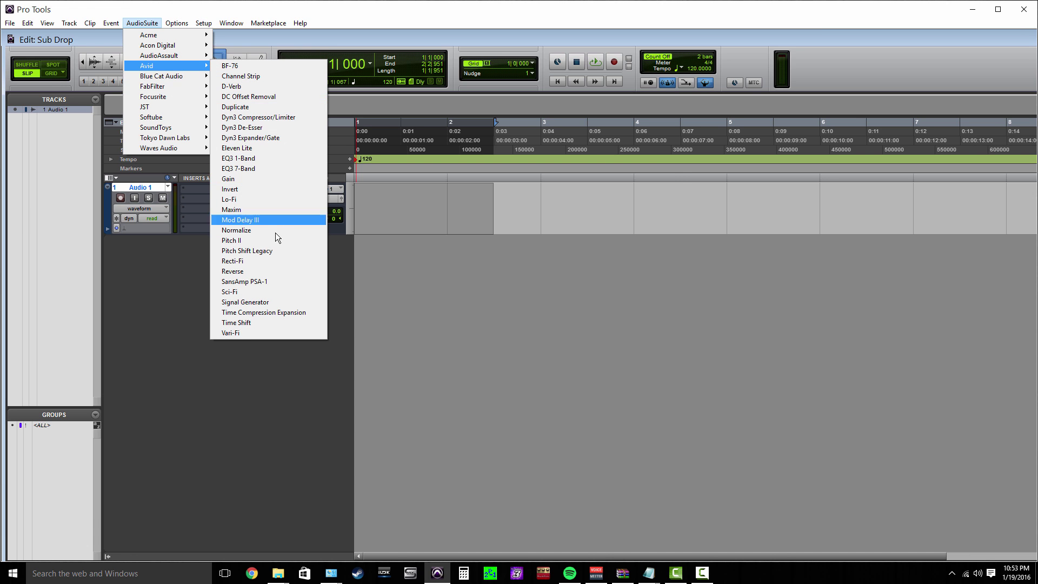
pyautogui.click(264, 302)
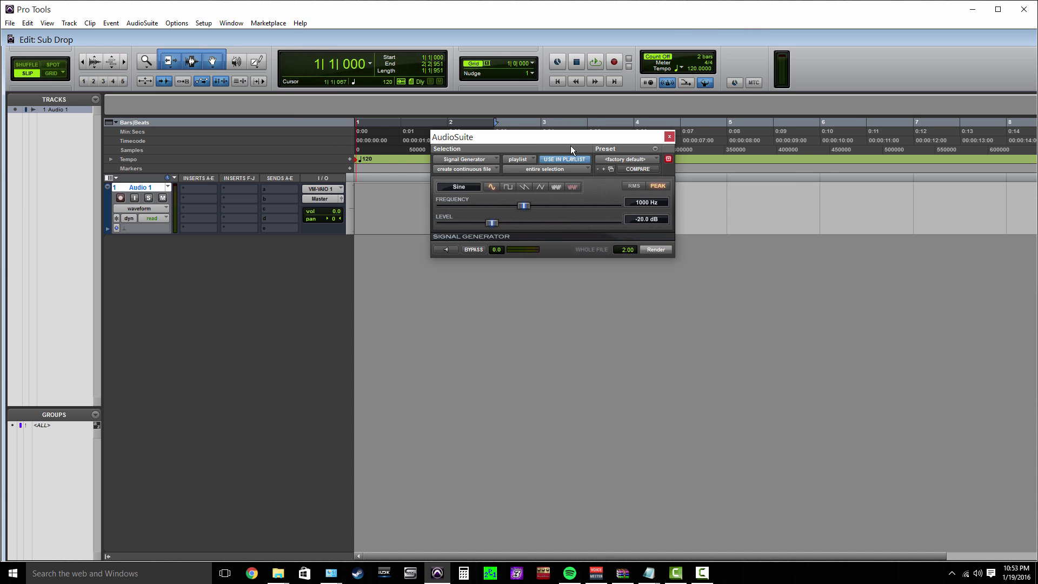
pyautogui.moveTo(572, 148); pyautogui.dragTo(717, 164)
pyautogui.moveTo(630, 151); pyautogui.dragTo(619, 146)
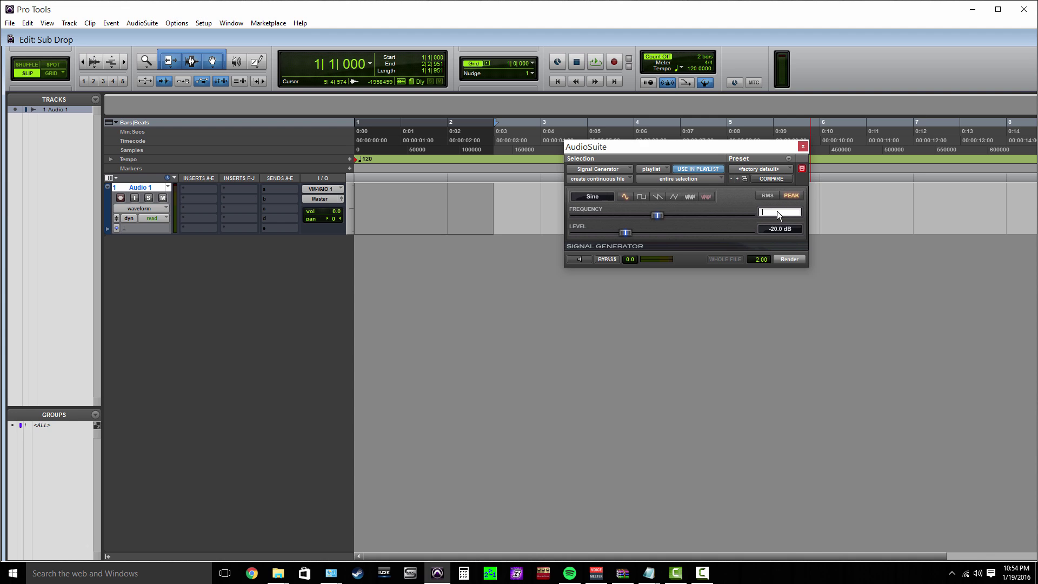
pyautogui.write('0')
pyautogui.press('Return')
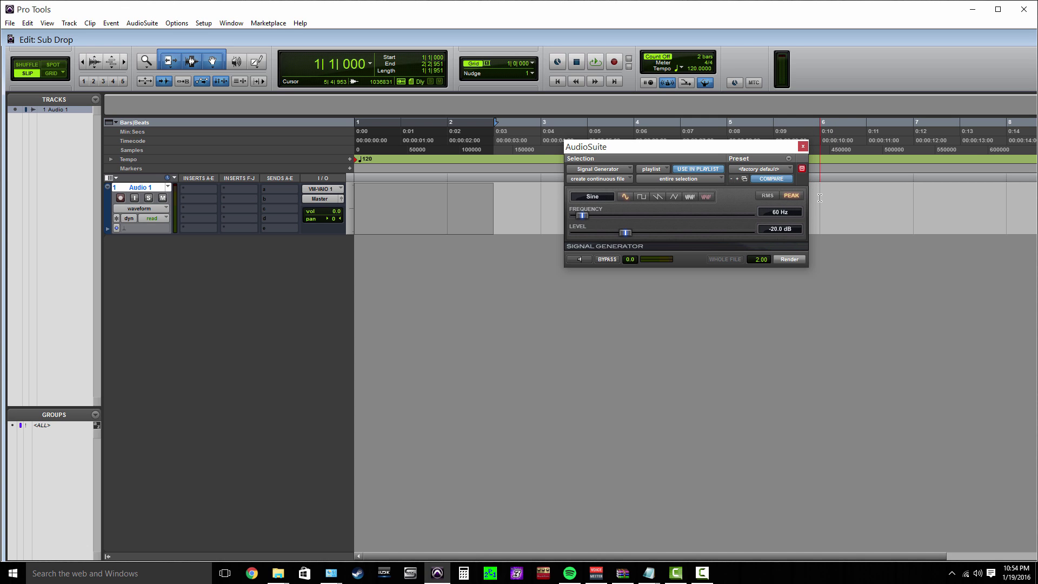
# Step: Insert FabFilter Pro-Q 2 on Audio 1's slot A, clear of the generator window
pyautogui.click(193, 196)
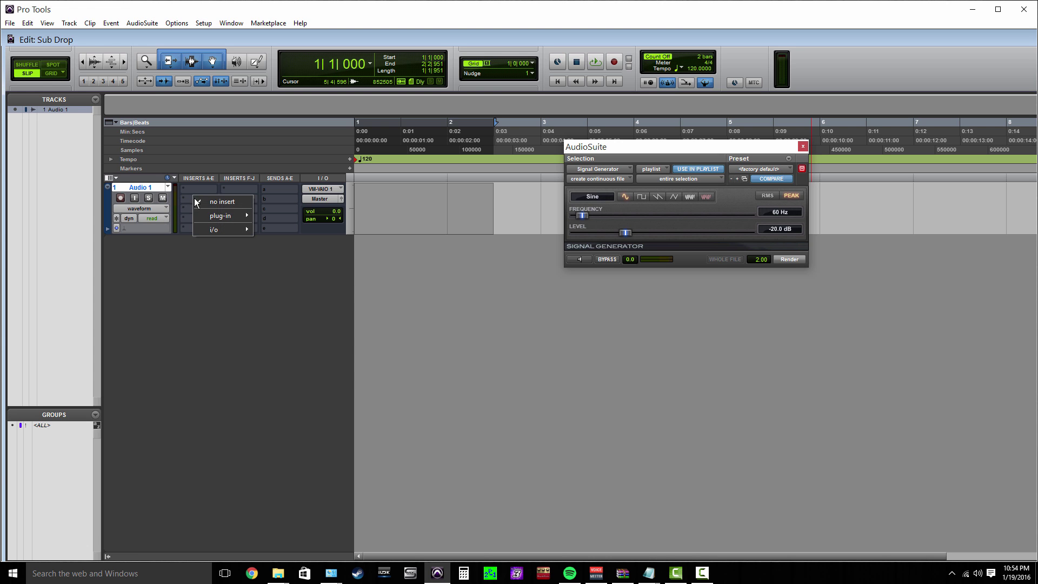
pyautogui.moveTo(221, 216)
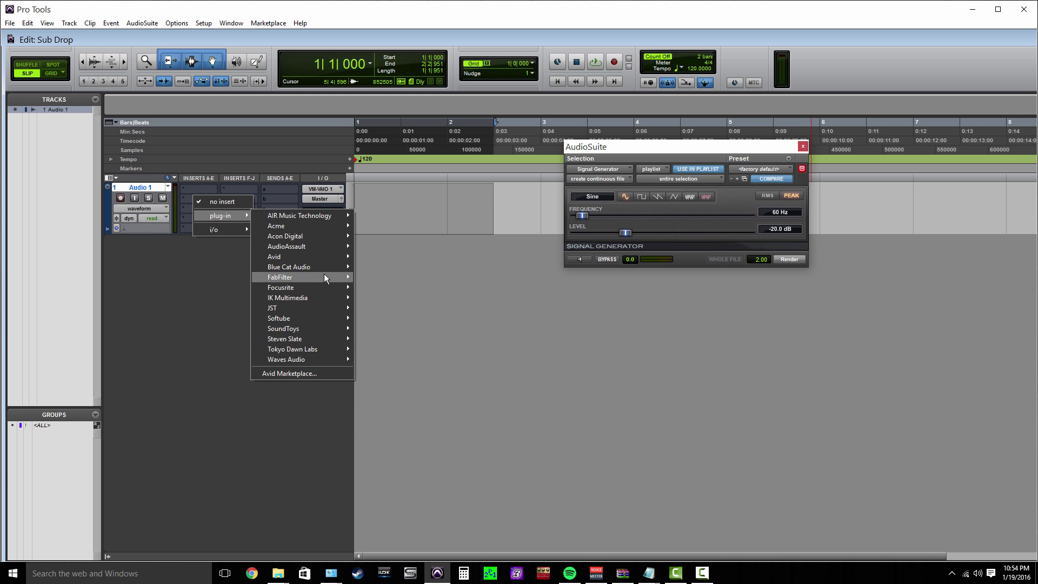
pyautogui.moveTo(323, 277)
pyautogui.click(443, 360)
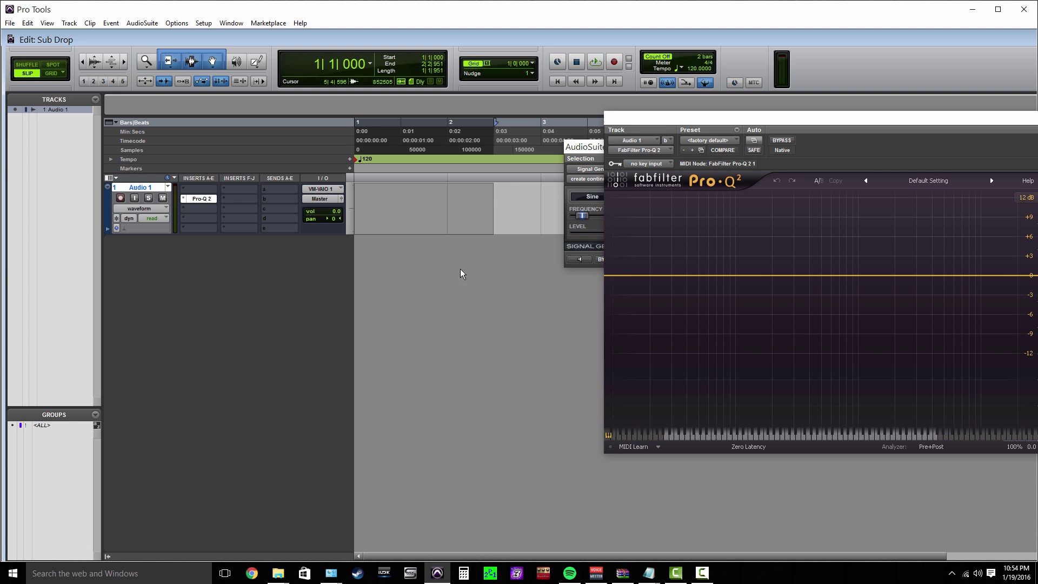
pyautogui.moveTo(687, 126); pyautogui.dragTo(178, 255)
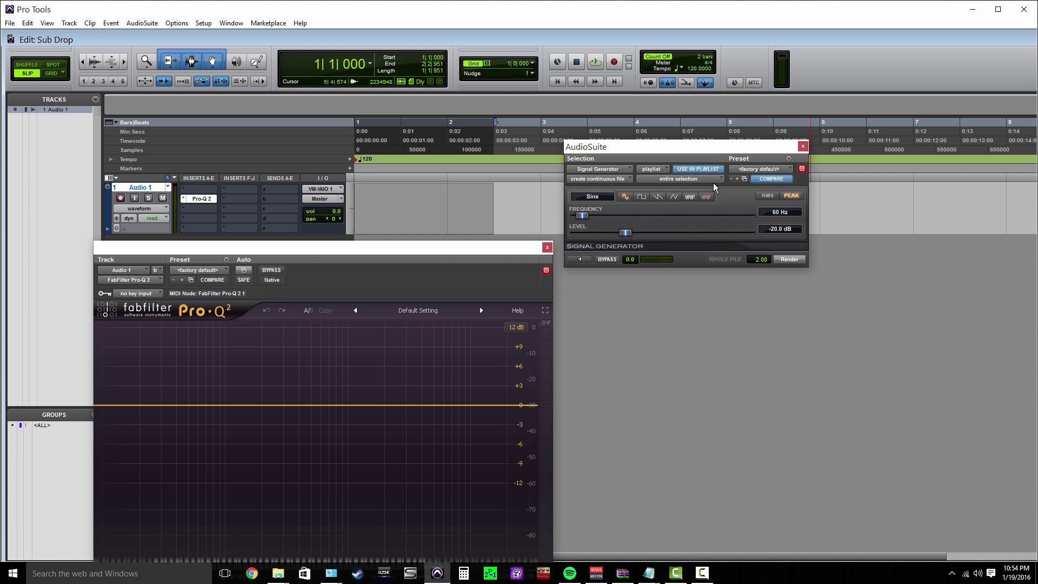
pyautogui.moveTo(505, 245); pyautogui.dragTo(491, 99)
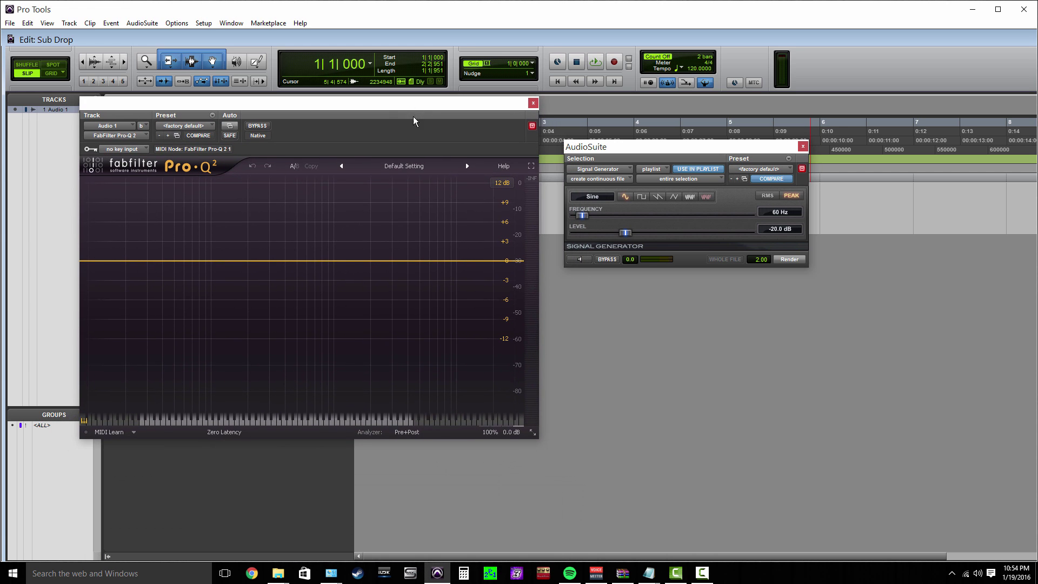
# Step: Add a Pro-Q 2 bell band tuned to C#2 (about 69.3 Hz) and close the plug-in
pyautogui.click(189, 259)
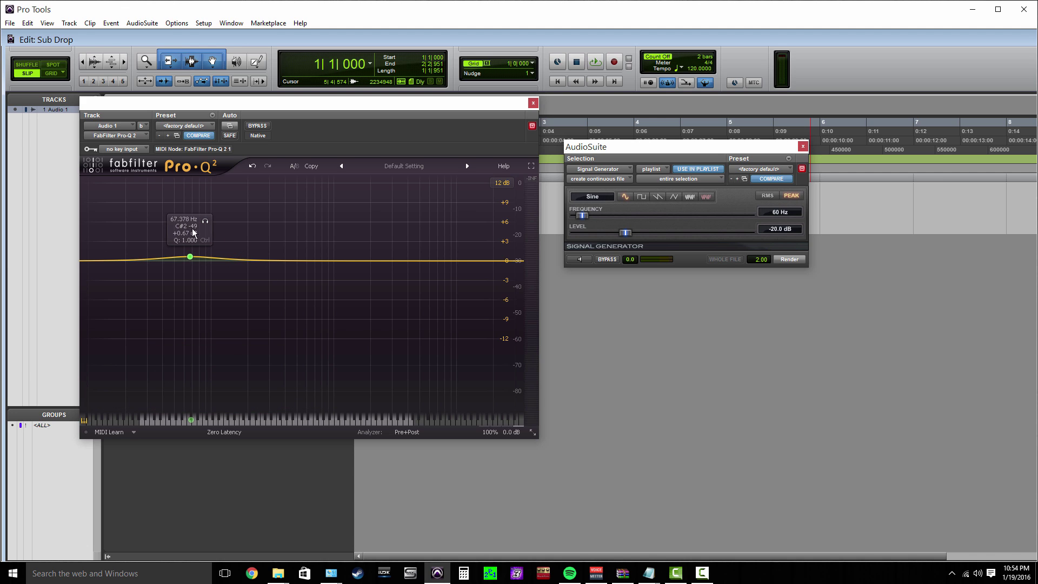
pyautogui.doubleClick(186, 227)
pyautogui.write('C#2')
pyautogui.press('Return')
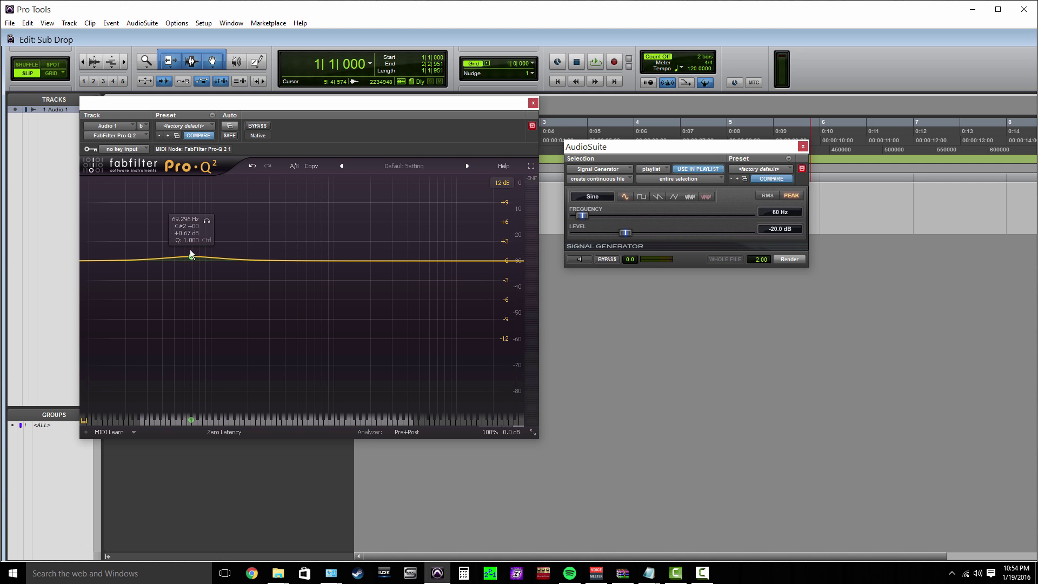
pyautogui.click(534, 103)
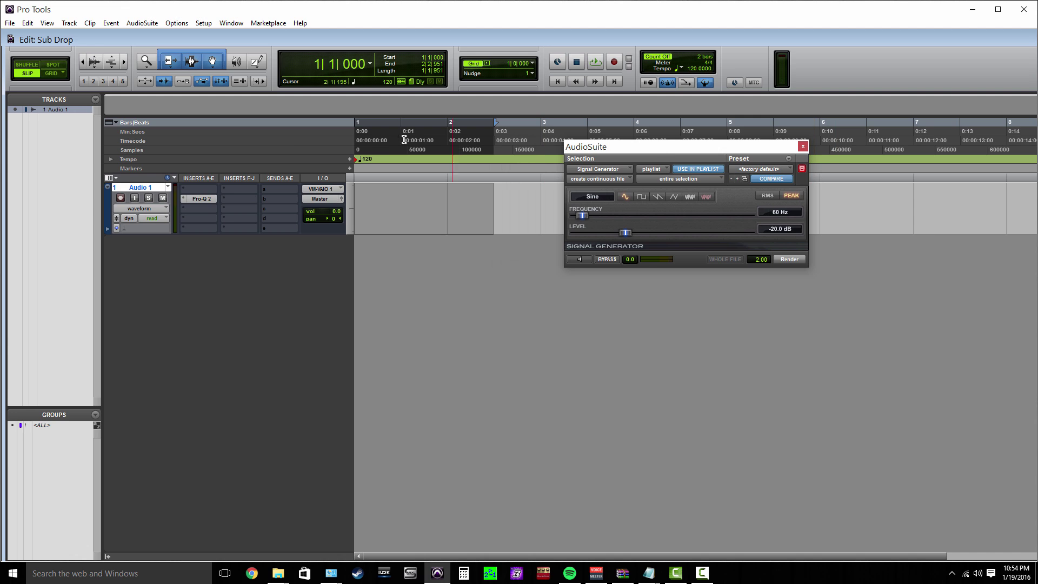
# Step: Remove Pro-Q 2, render the 60 Hz sine as clip Audio 1-SigGen_04-01, and audition it
pyautogui.click(183, 199)
pyautogui.click(240, 194)
pyautogui.click(787, 260)
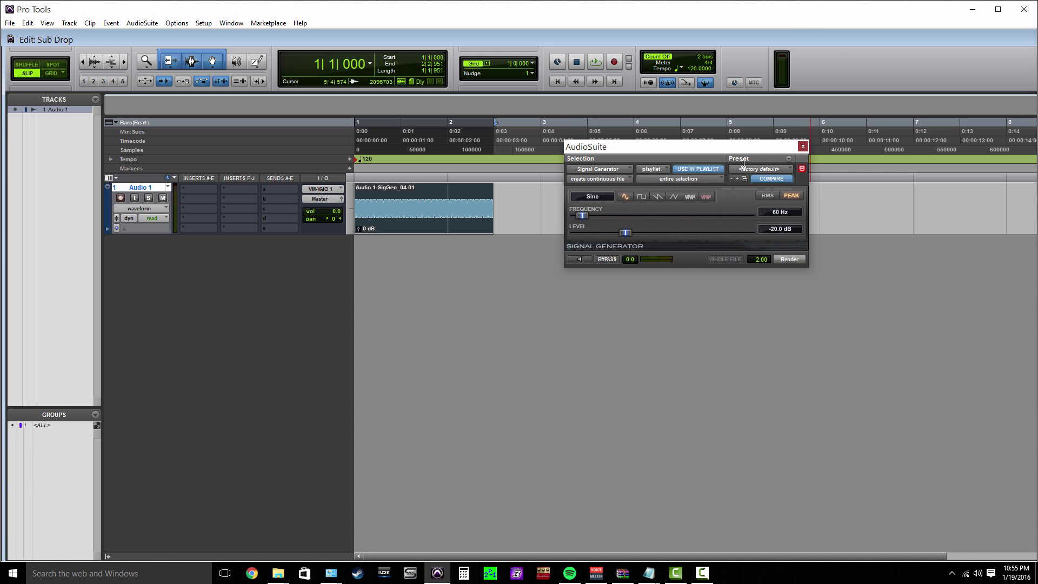
pyautogui.click(803, 146)
pyautogui.press('space')
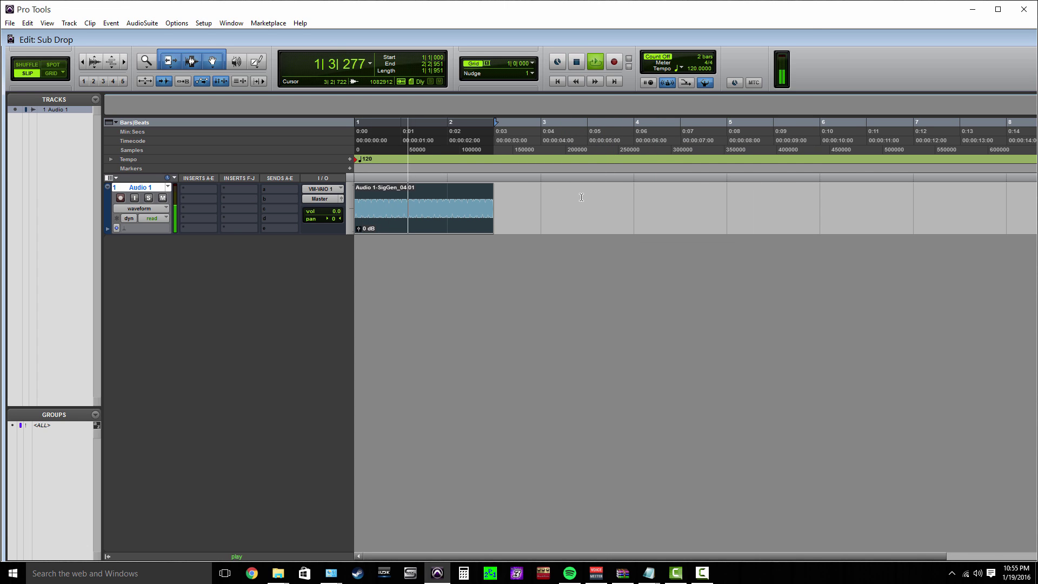
pyautogui.press('space')
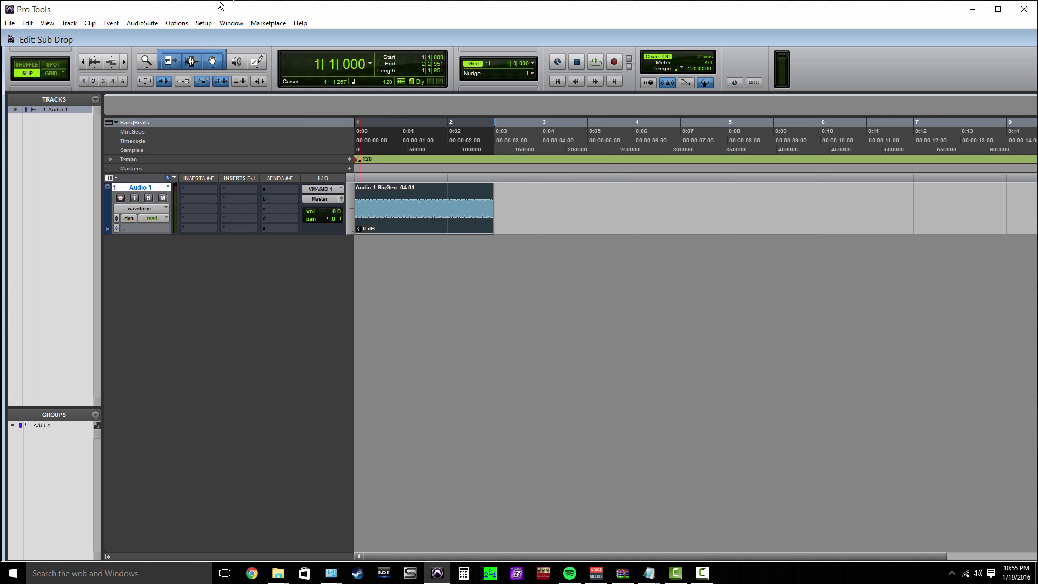
# Step: Render a Vari-Fi slow-down with Selection set to EXTEND, producing clip Audio 1-VariFi_04-01
pyautogui.click(138, 25)
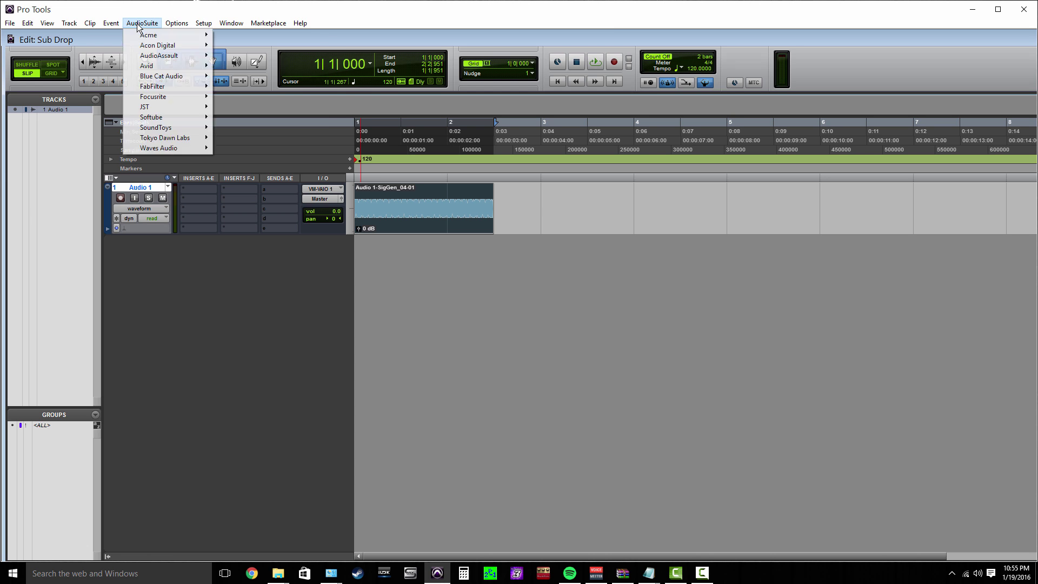
pyautogui.moveTo(162, 66)
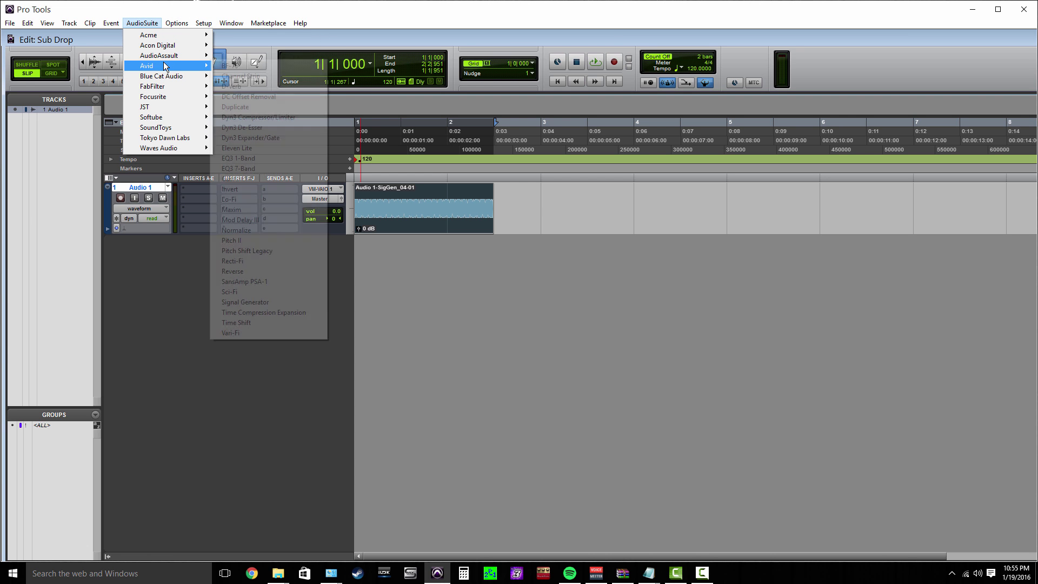
pyautogui.click(257, 333)
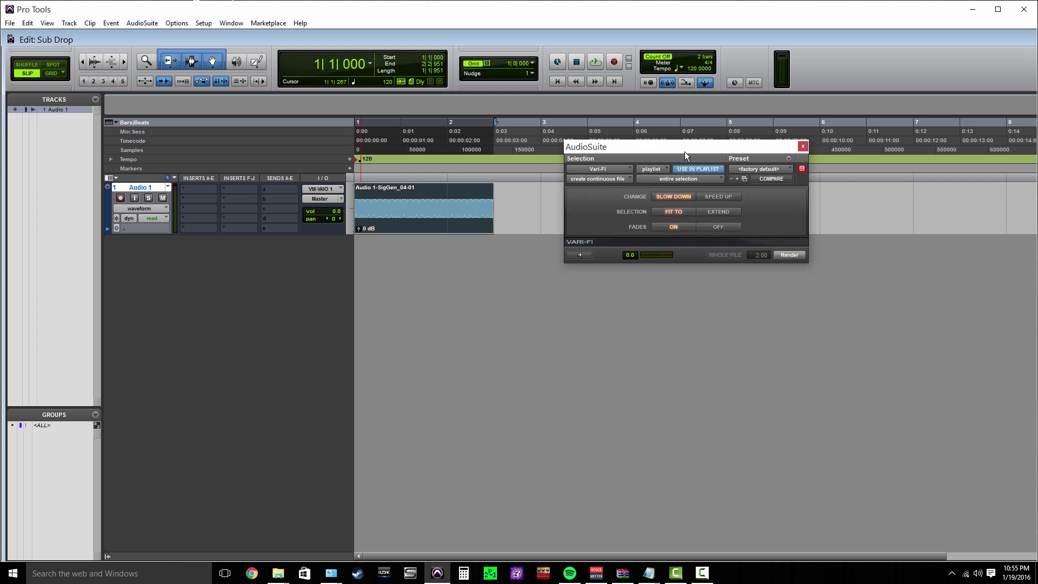
pyautogui.moveTo(684, 153); pyautogui.dragTo(652, 162)
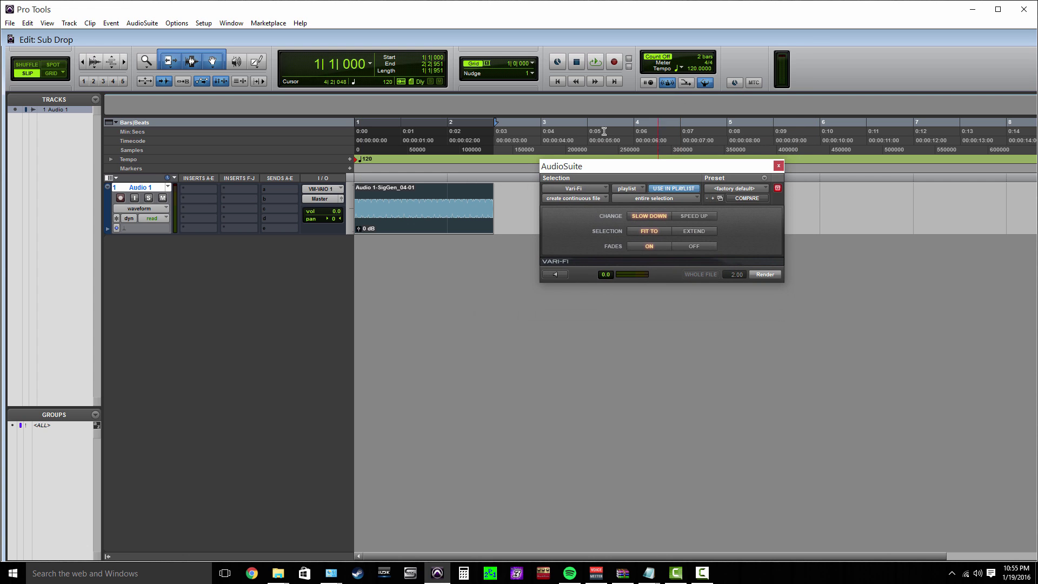
pyautogui.moveTo(613, 164); pyautogui.dragTo(617, 136)
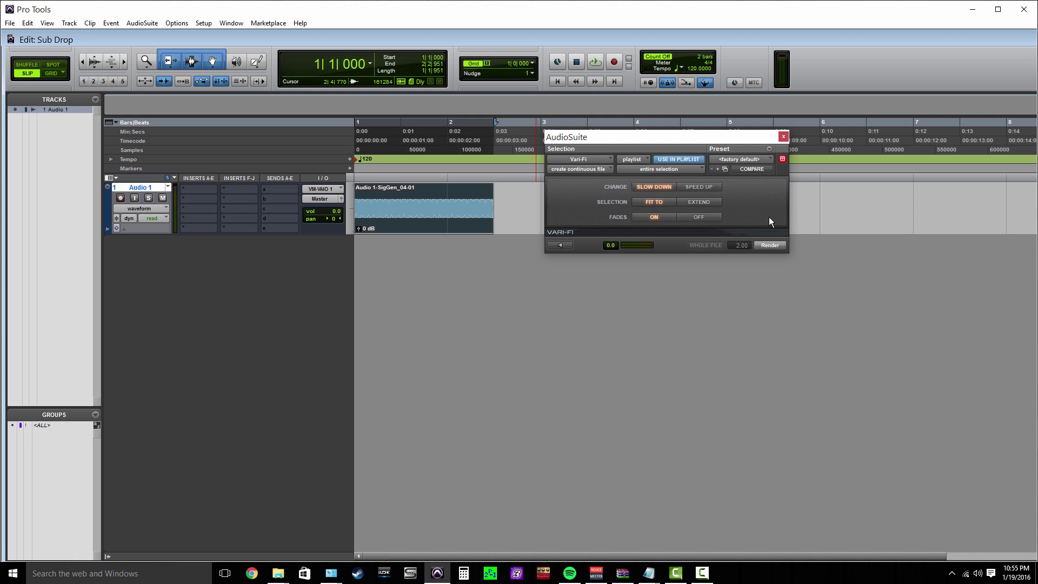
pyautogui.click(694, 203)
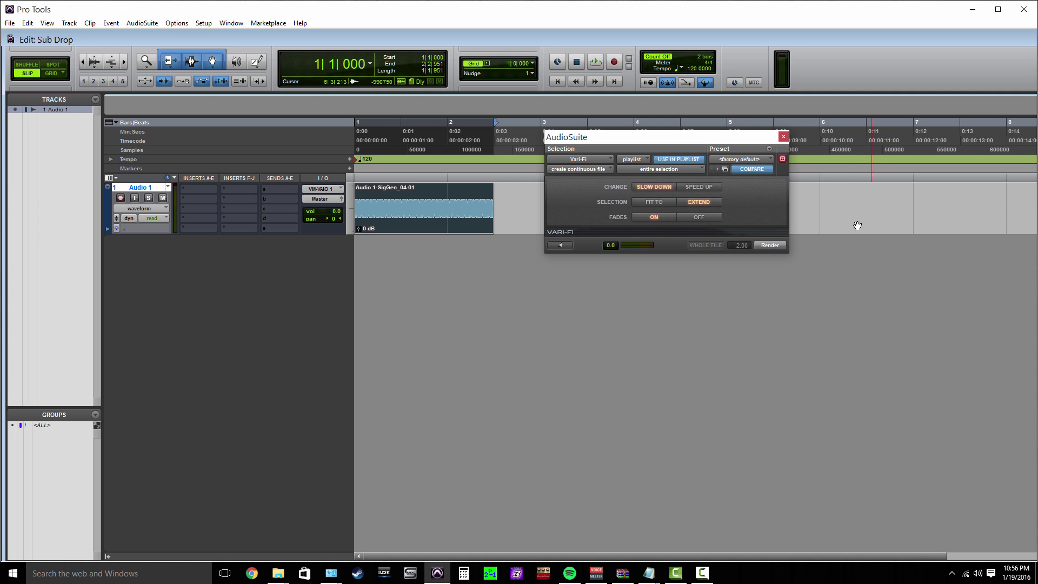
pyautogui.click(775, 246)
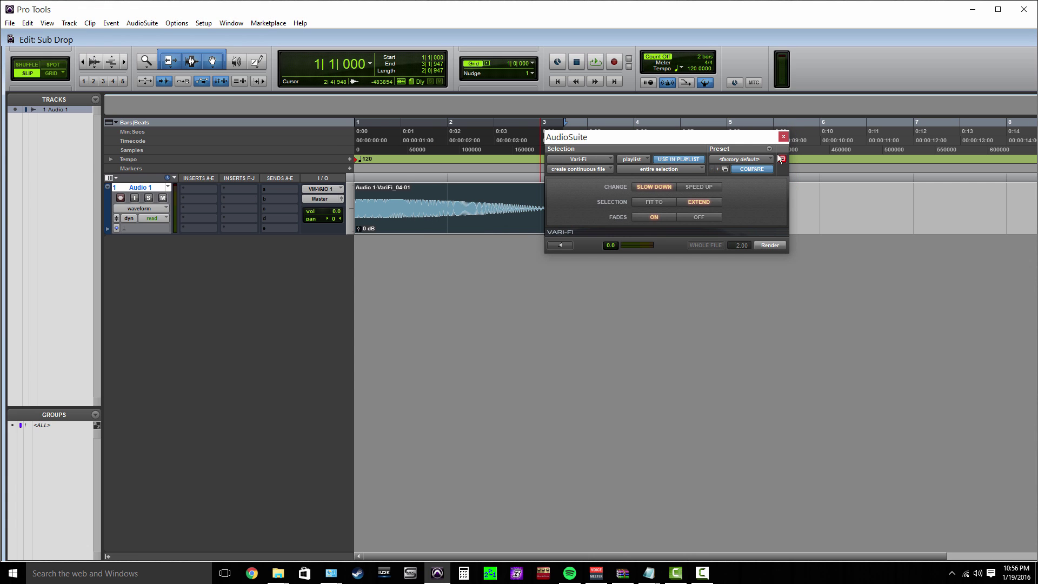
# Step: Play the Vari-Fi pitch drop and return to the session start
pyautogui.click(783, 137)
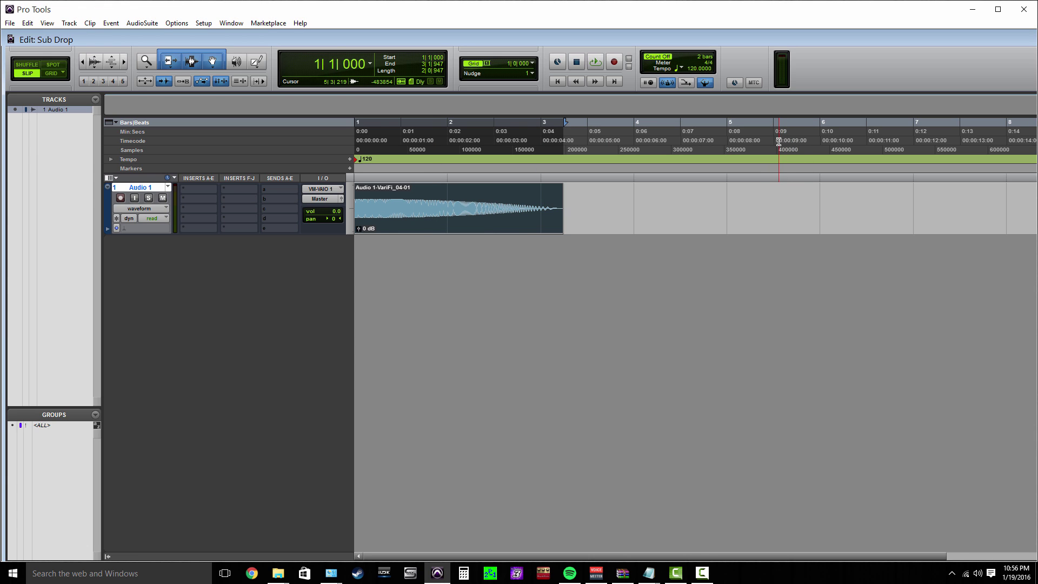
pyautogui.press('space')
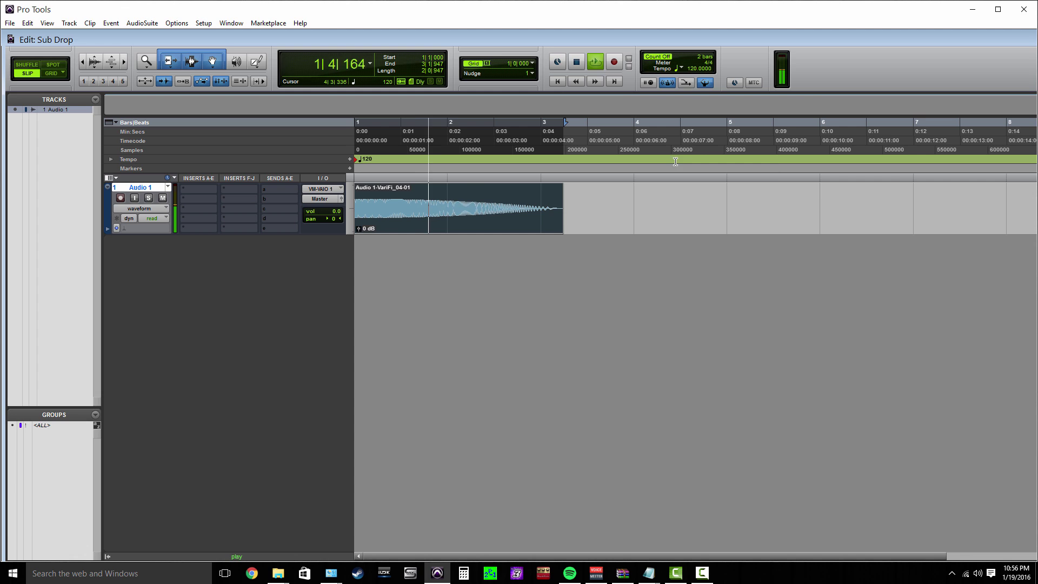
pyautogui.click(557, 81)
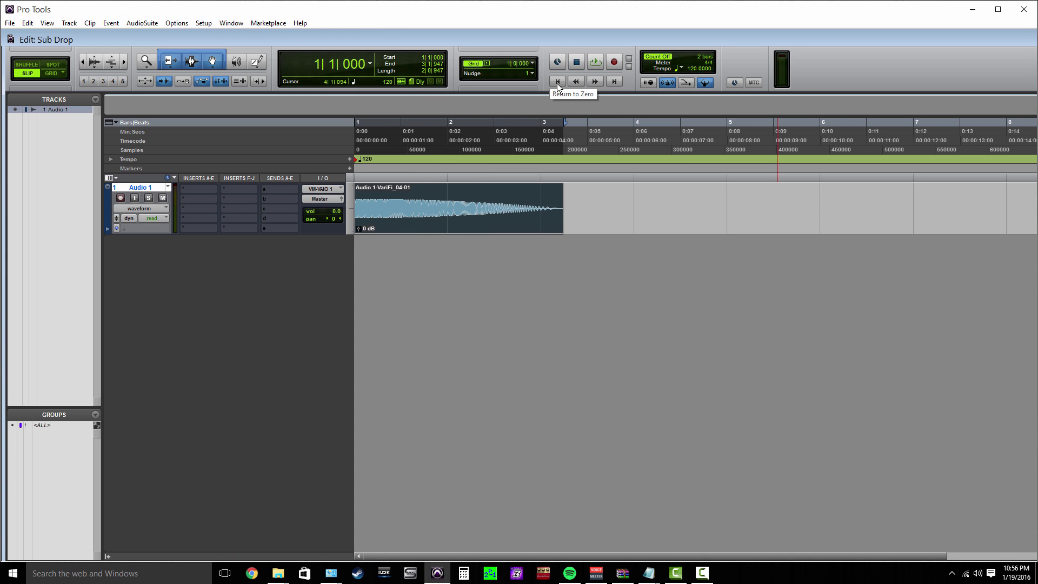
# Step: Trim the Vari-Fi clip to end before bar 3, leaving a full-length fade-out
pyautogui.moveTo(558, 204); pyautogui.dragTo(369, 199)
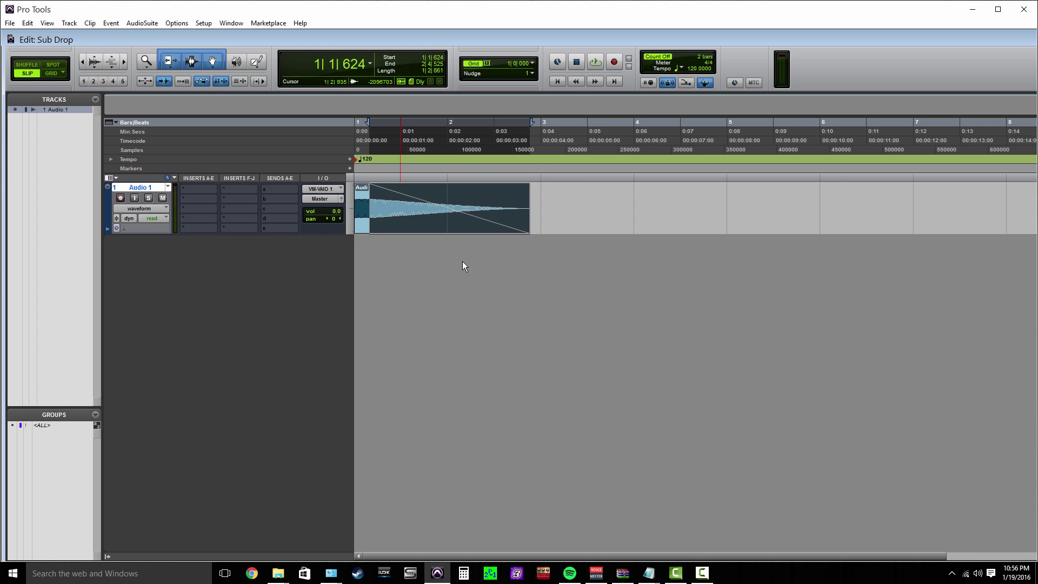
pyautogui.click(365, 209)
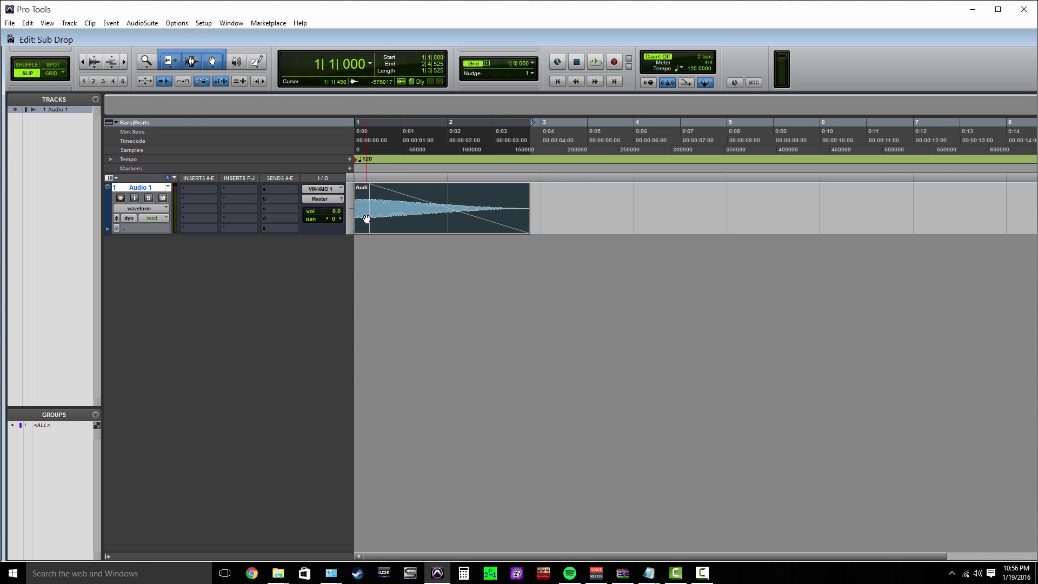
pyautogui.click(574, 198)
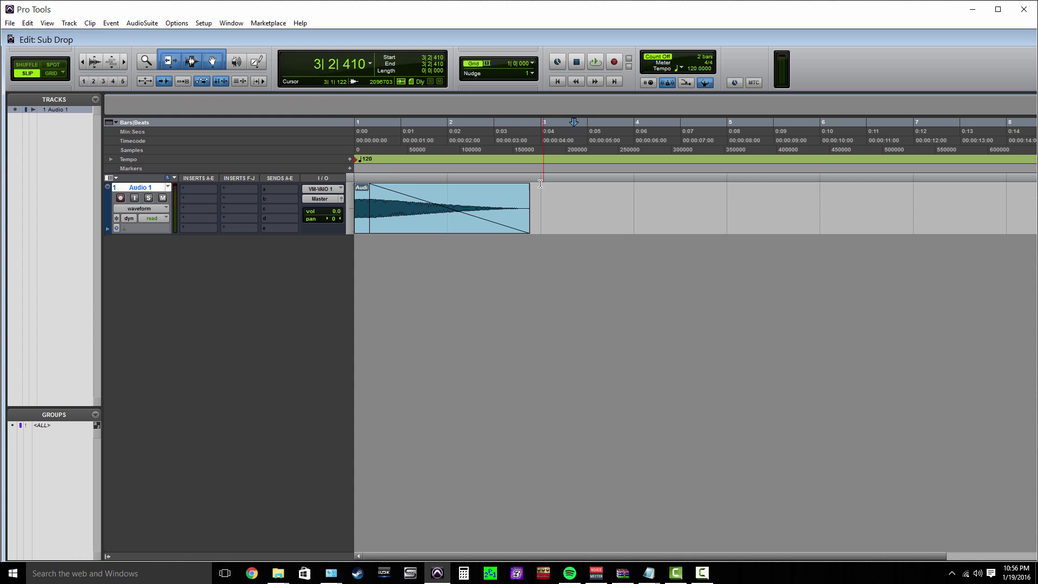
pyautogui.click(199, 199)
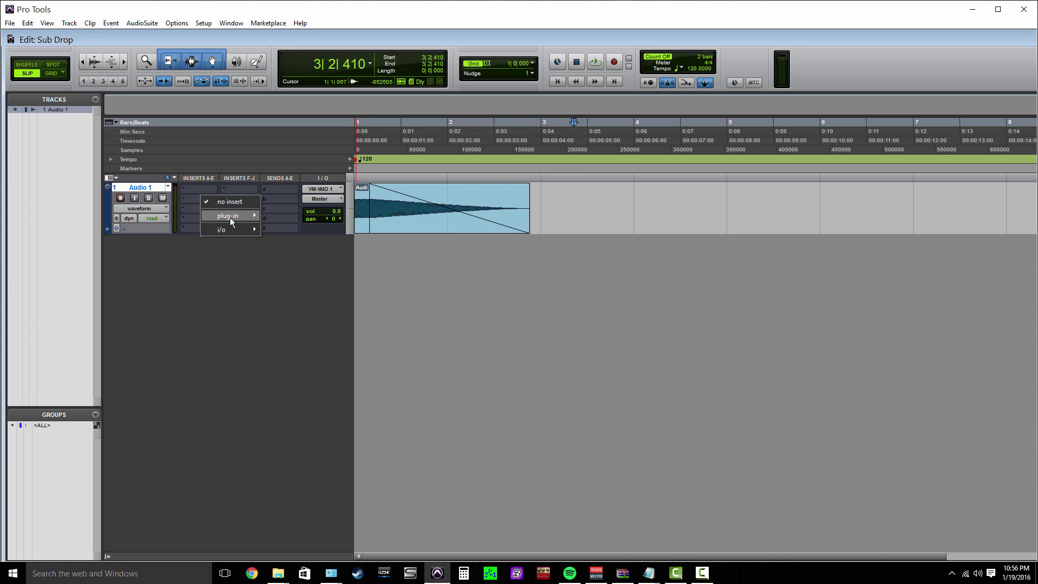
# Step: Insert Waves RBass (mono) on Audio 1 and set its frequency to 60 Hz
pyautogui.moveTo(230, 219)
pyautogui.moveTo(312, 358)
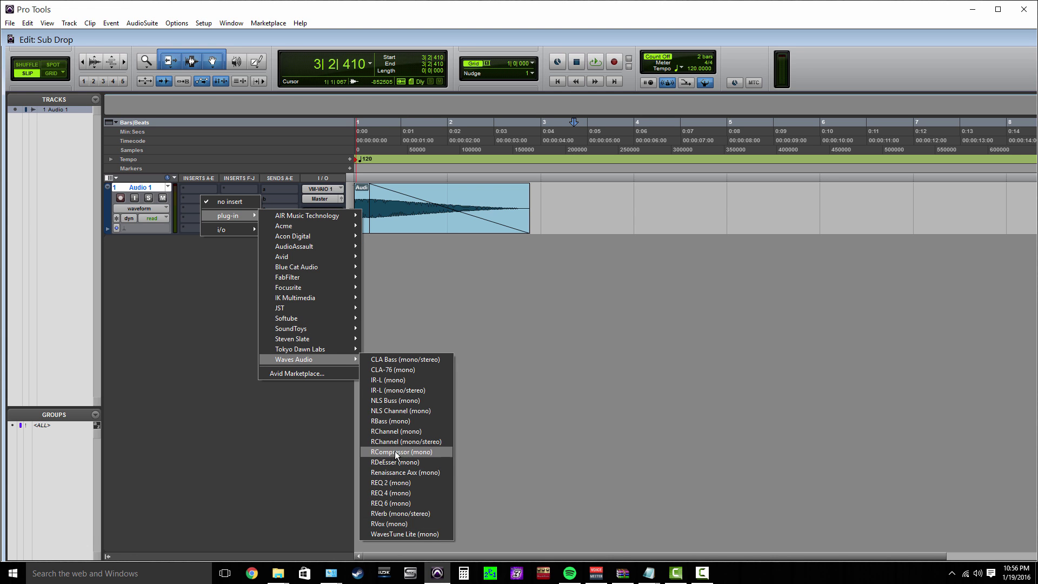
pyautogui.click(397, 421)
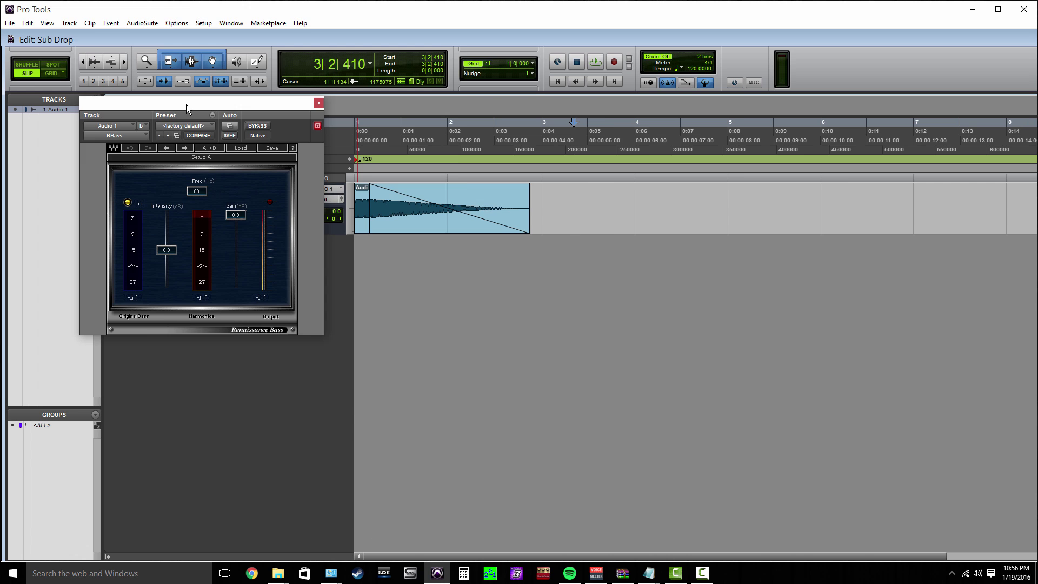
pyautogui.moveTo(186, 105); pyautogui.dragTo(731, 134)
pyautogui.moveTo(745, 219); pyautogui.dragTo(734, 222)
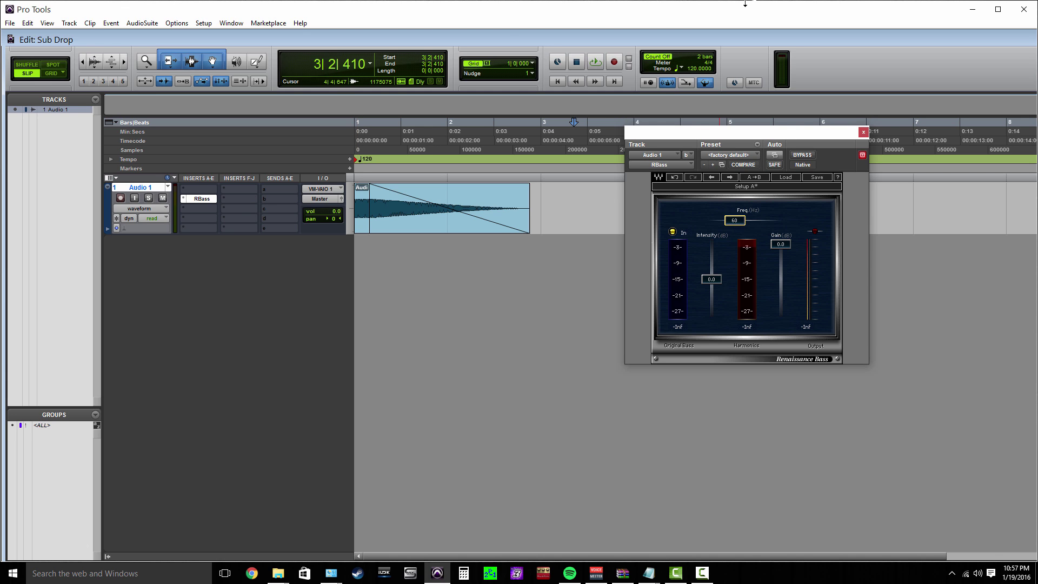
# Step: Insert Waves IR-L (mono) on slot b, then close it and set slot b to no insert
pyautogui.click(200, 209)
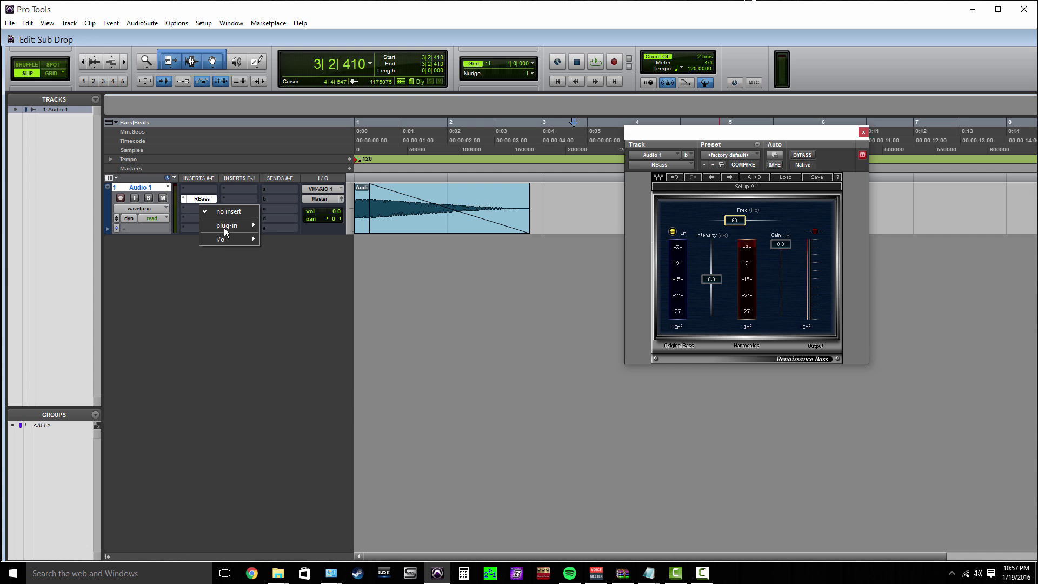
pyautogui.moveTo(225, 230)
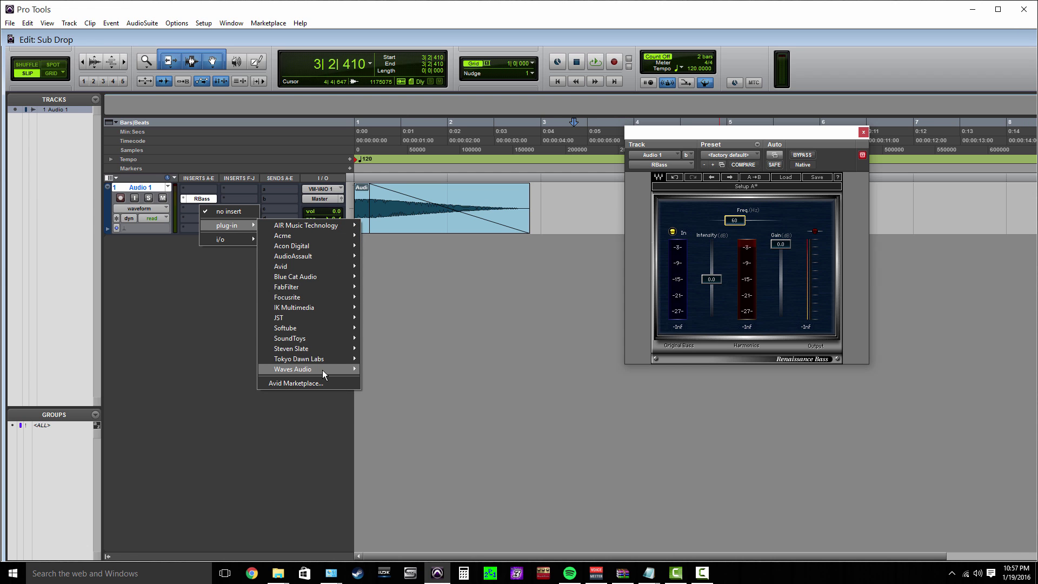
pyautogui.moveTo(322, 370)
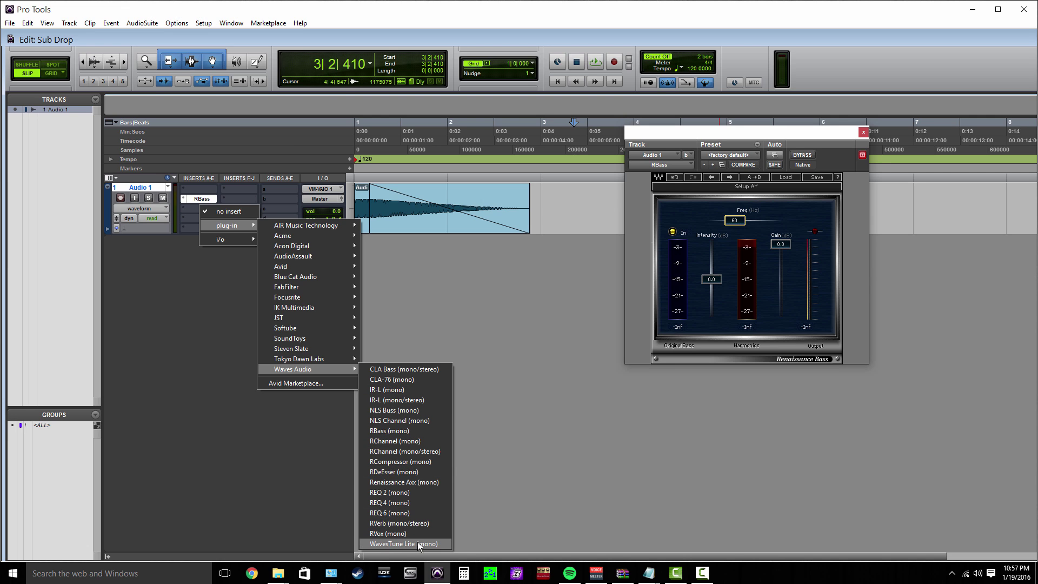
pyautogui.click(391, 391)
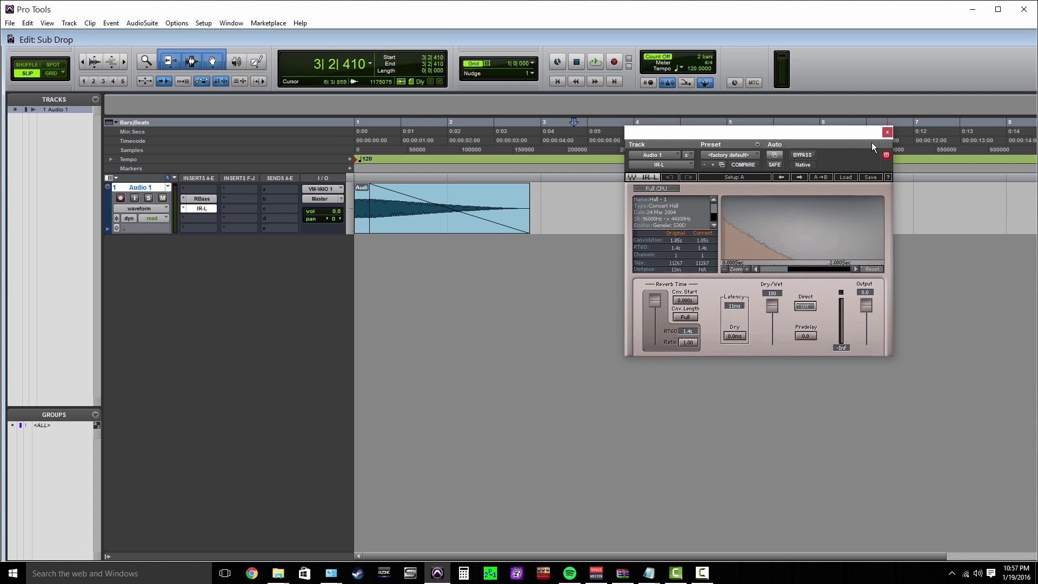
pyautogui.click(886, 133)
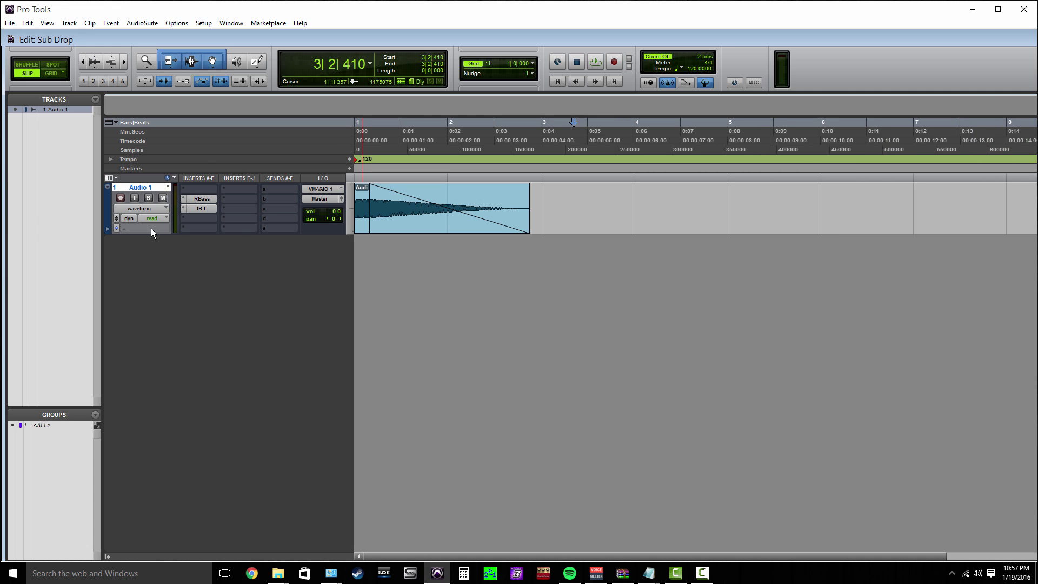
pyautogui.click(182, 209)
pyautogui.click(197, 210)
# Step: Reopen RBass and lower Intensity to about -10.6 dB and output Gain to -2.5 dB
pyautogui.click(207, 199)
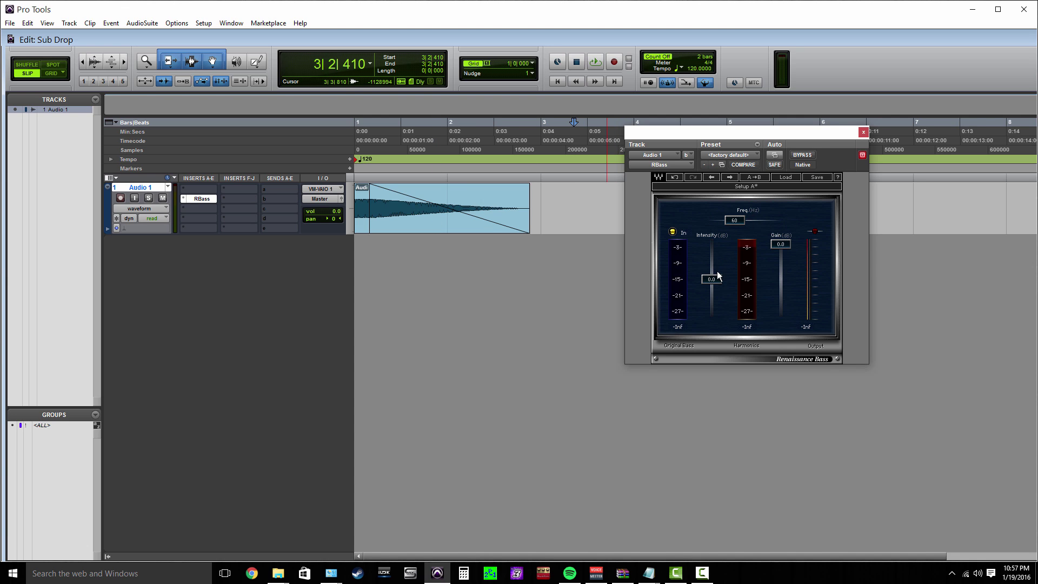
pyautogui.moveTo(715, 285); pyautogui.dragTo(711, 295)
pyautogui.moveTo(781, 244); pyautogui.dragTo(783, 257)
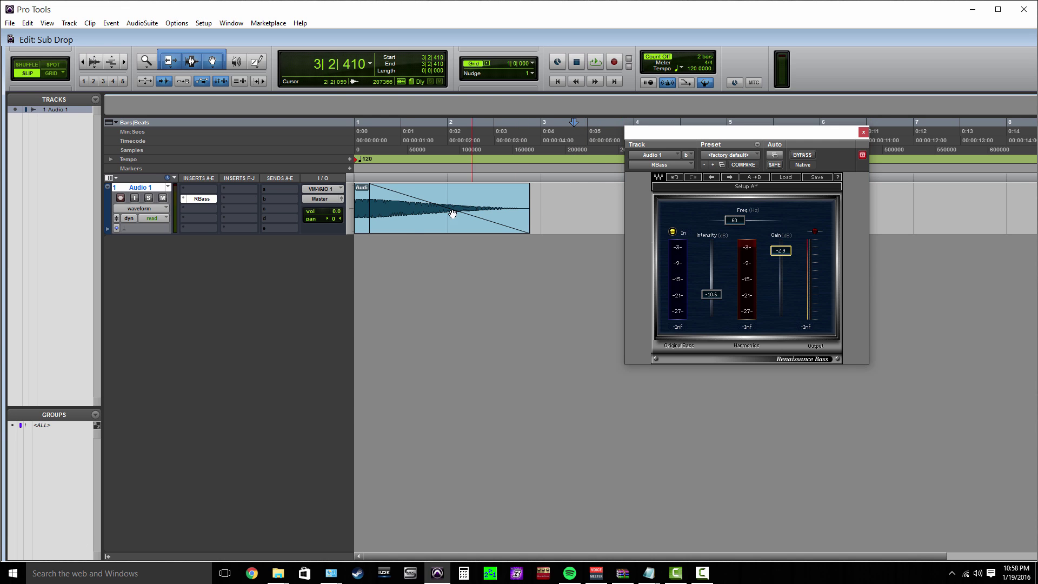
pyautogui.click(405, 224)
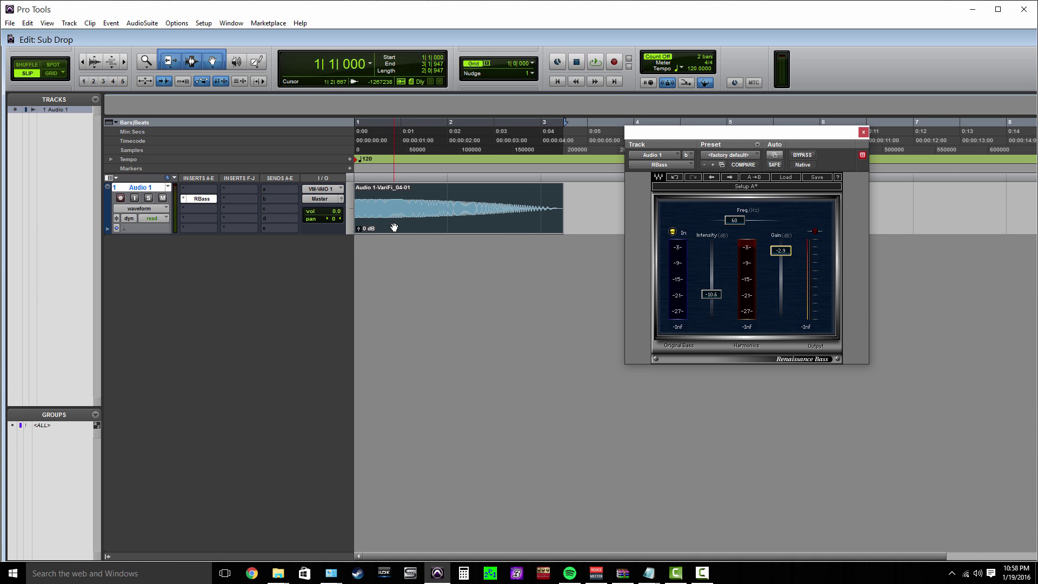
pyautogui.press('g')
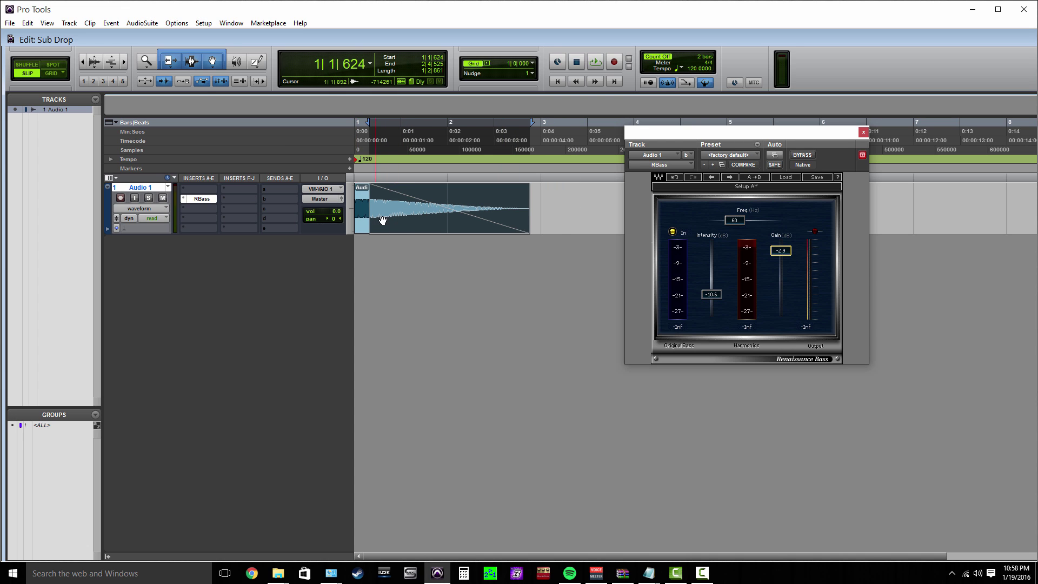
pyautogui.click(381, 205)
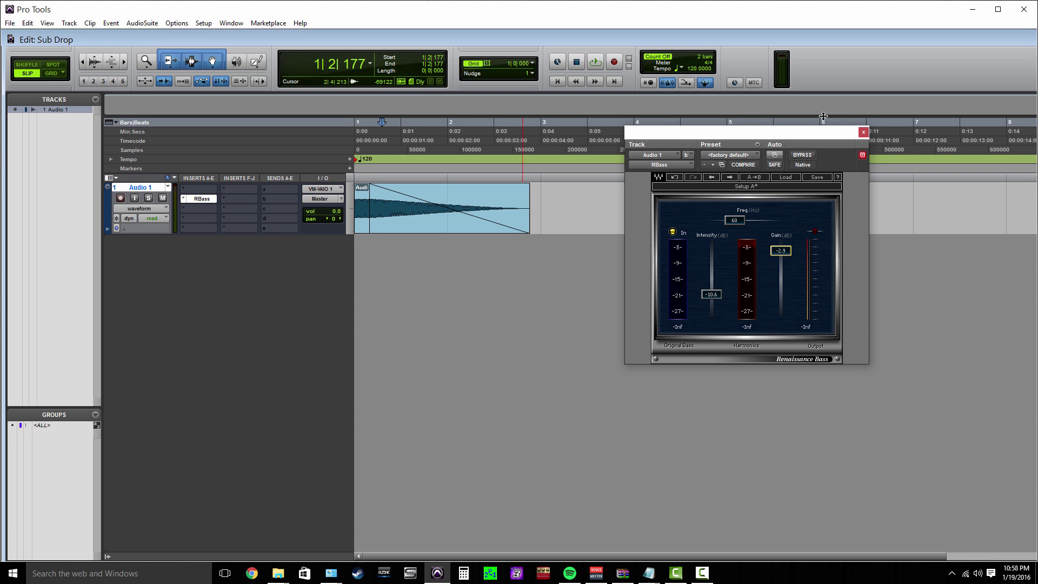
pyautogui.click(798, 155)
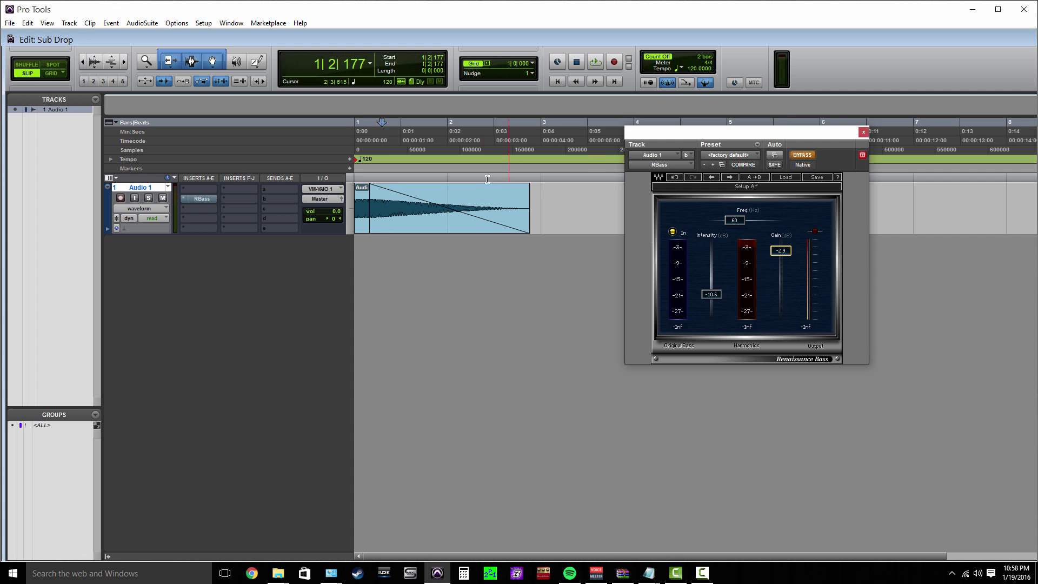
pyautogui.click(392, 226)
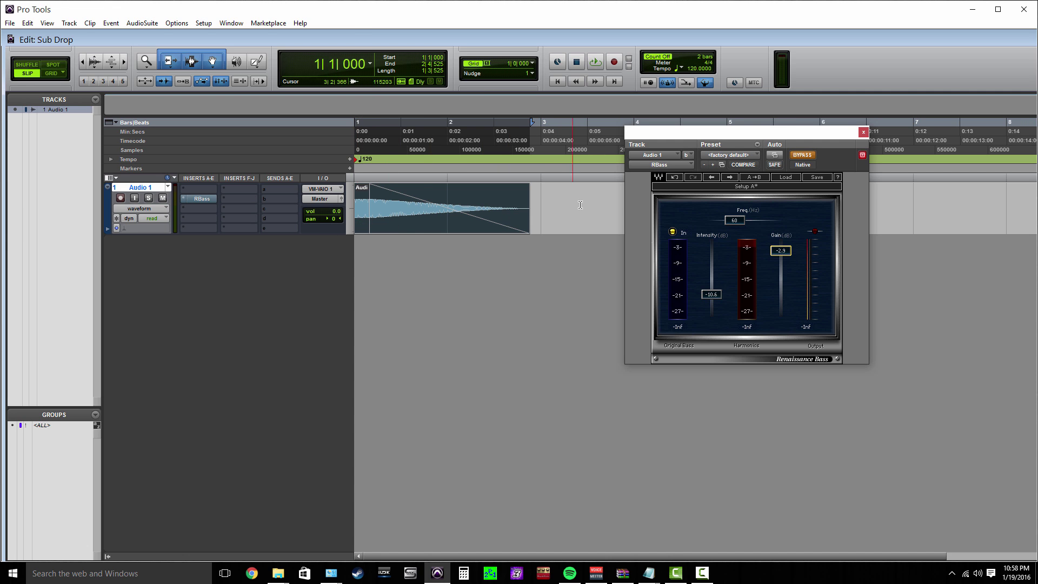
pyautogui.press('space')
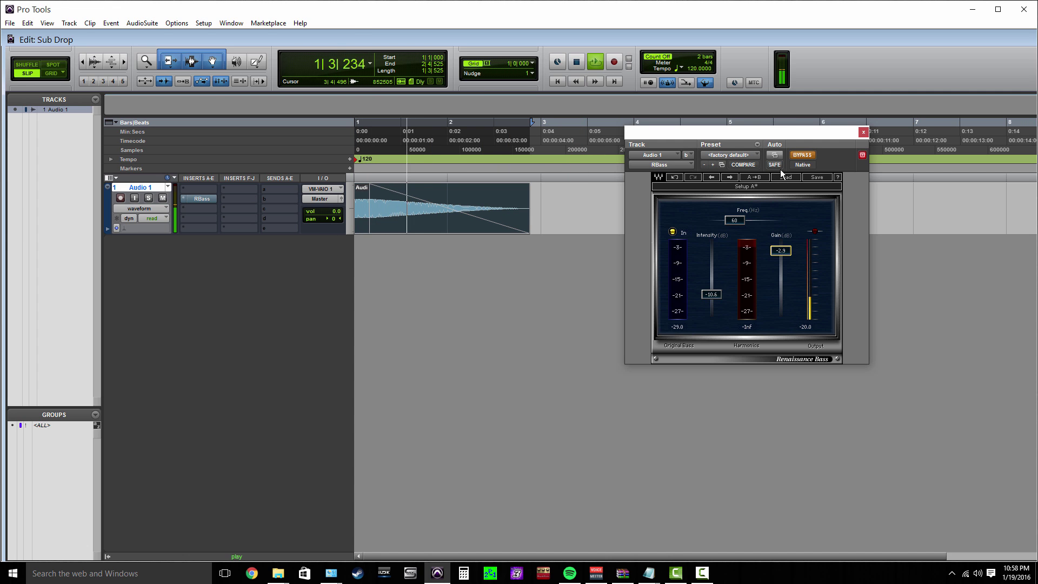
pyautogui.click(803, 157)
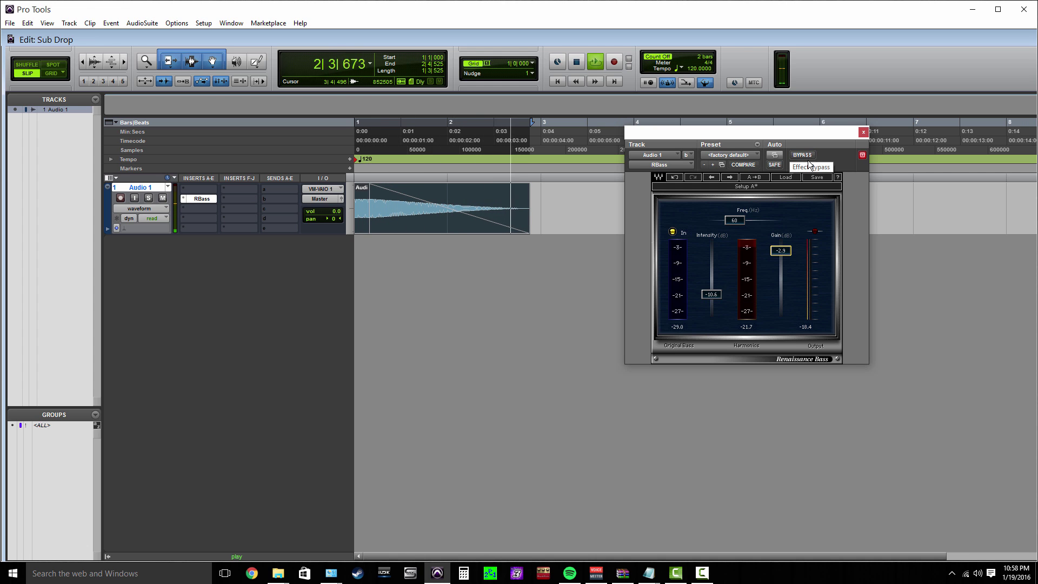
pyautogui.press('space')
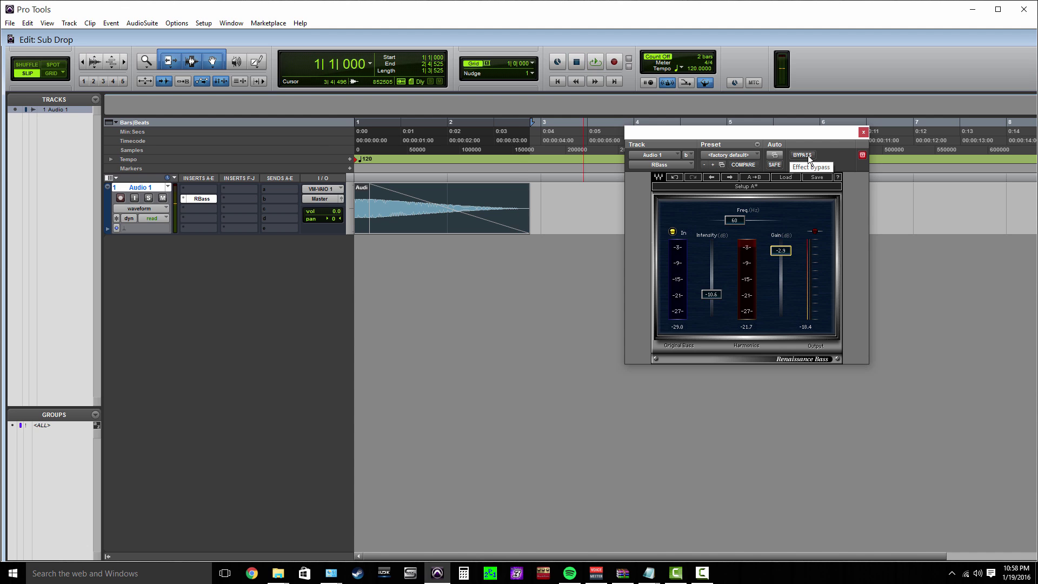
# Step: Insert Maxim (mono) after RBass with threshold and ceiling pulled down to -18.1 dB
pyautogui.click(863, 132)
pyautogui.click(202, 211)
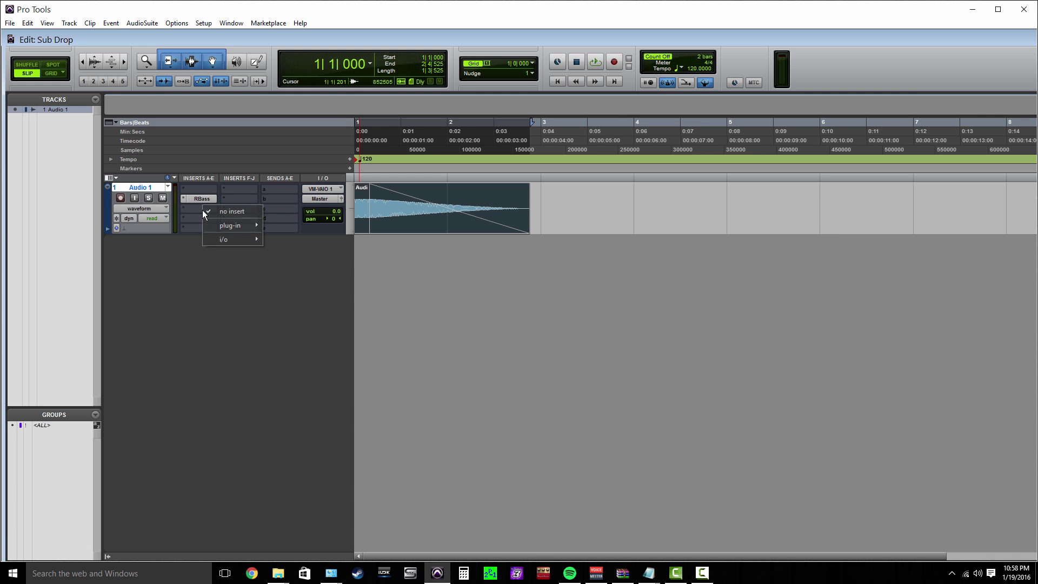
pyautogui.moveTo(227, 226)
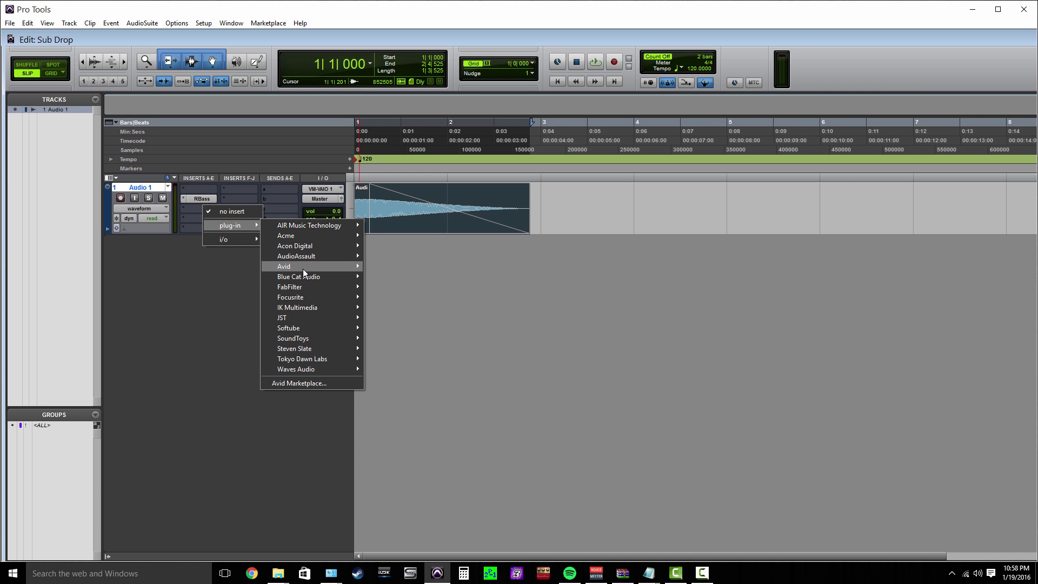
pyautogui.moveTo(302, 267)
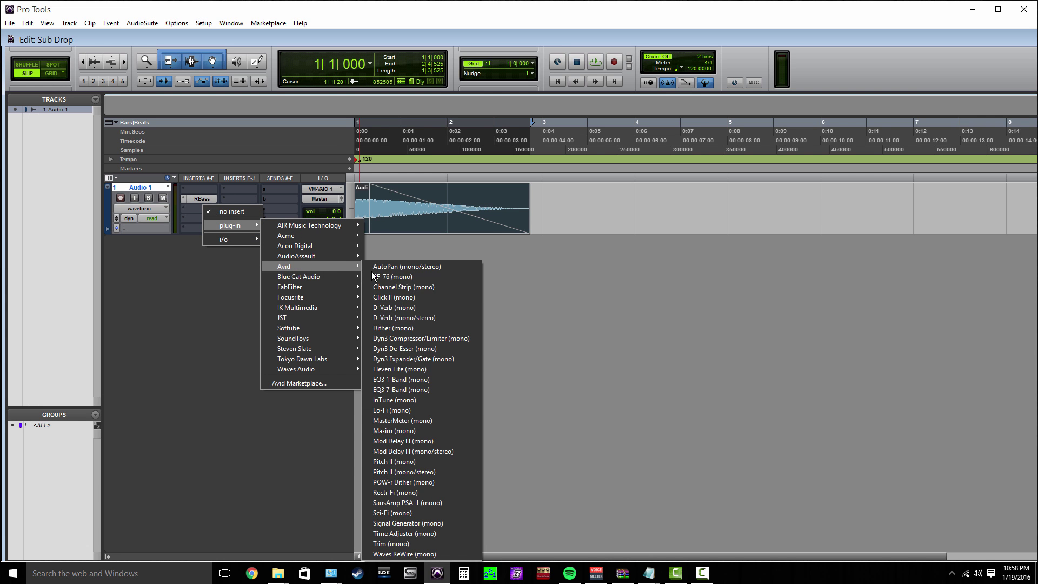
pyautogui.click(407, 431)
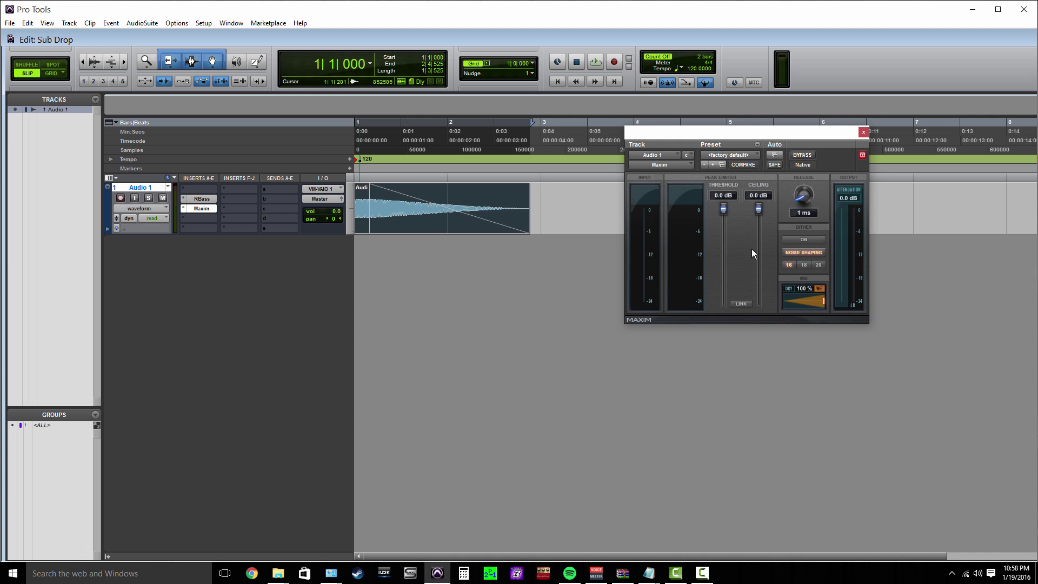
pyautogui.moveTo(723, 209); pyautogui.dragTo(683, 279)
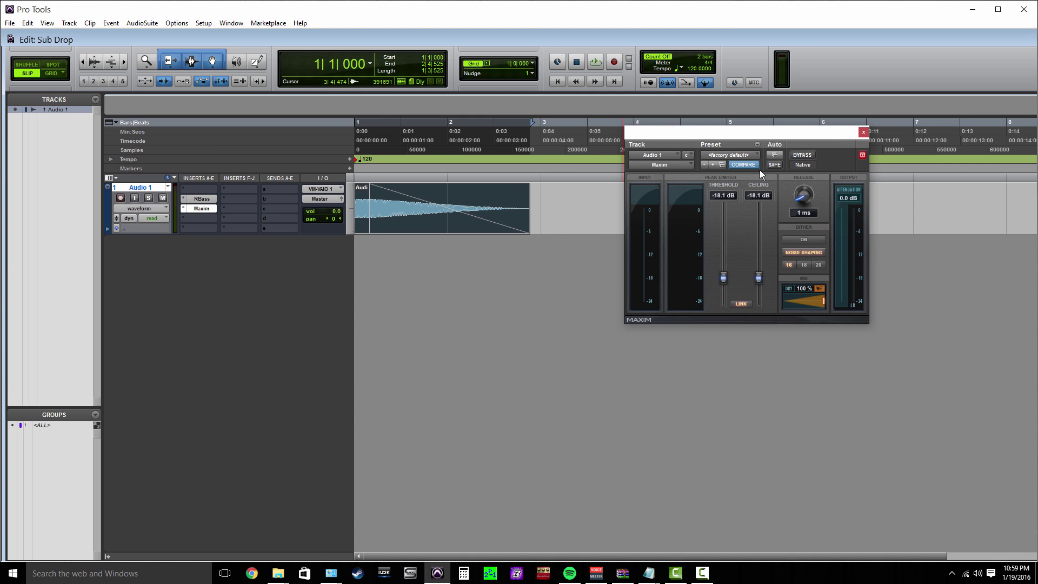
# Step: Lower Maxim's threshold and ceiling to -18.5 dB, listening to the clip before and after
pyautogui.press('space')
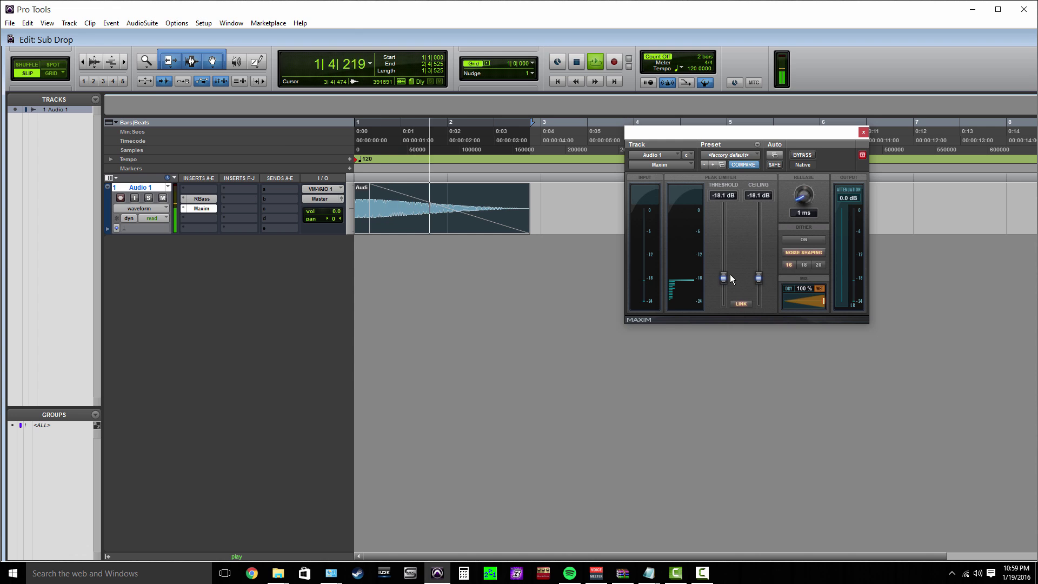
pyautogui.press('space')
pyautogui.moveTo(723, 280); pyautogui.dragTo(723, 280)
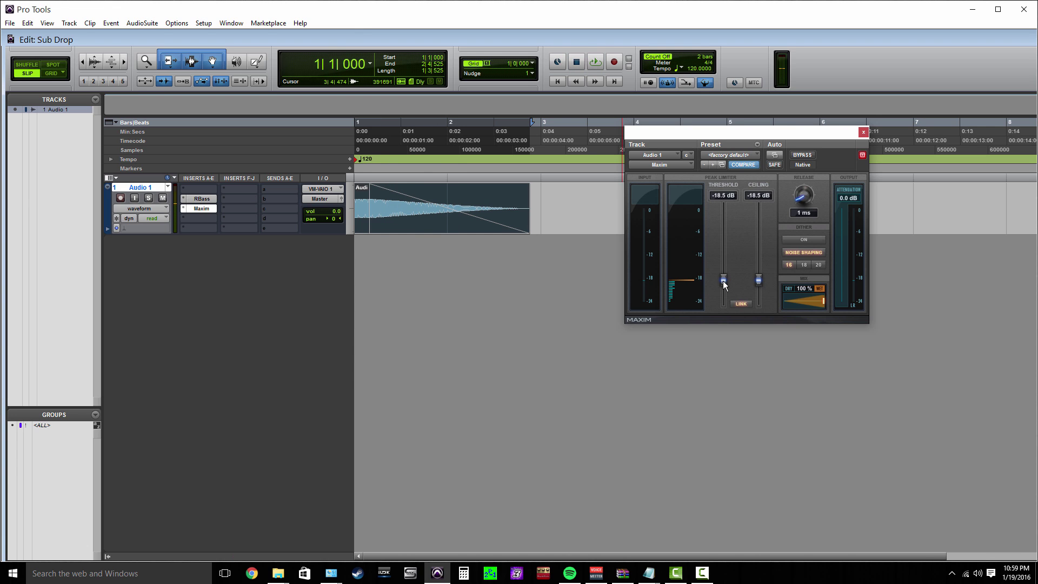
pyautogui.press('space')
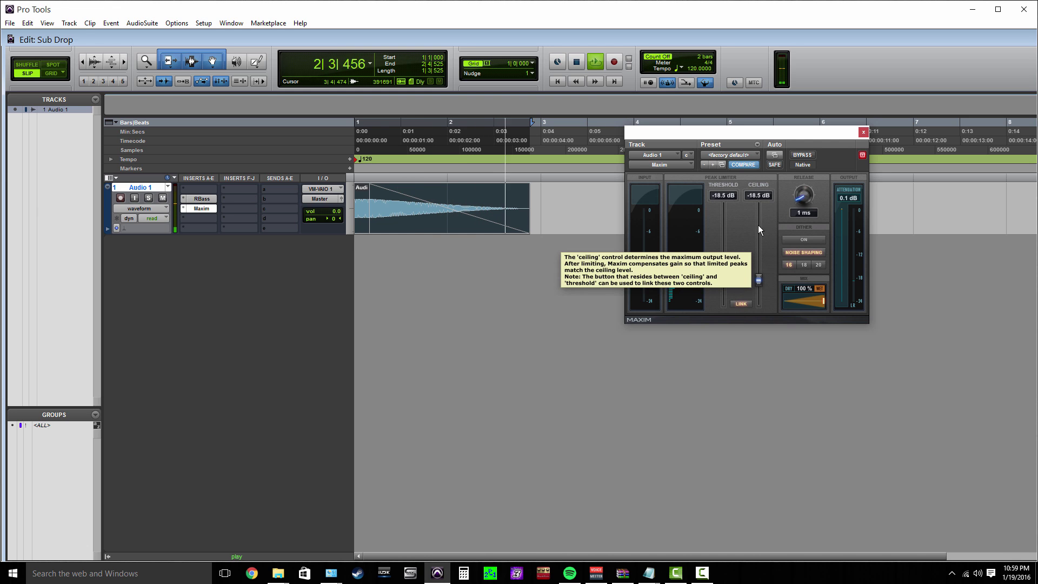
pyautogui.press('space')
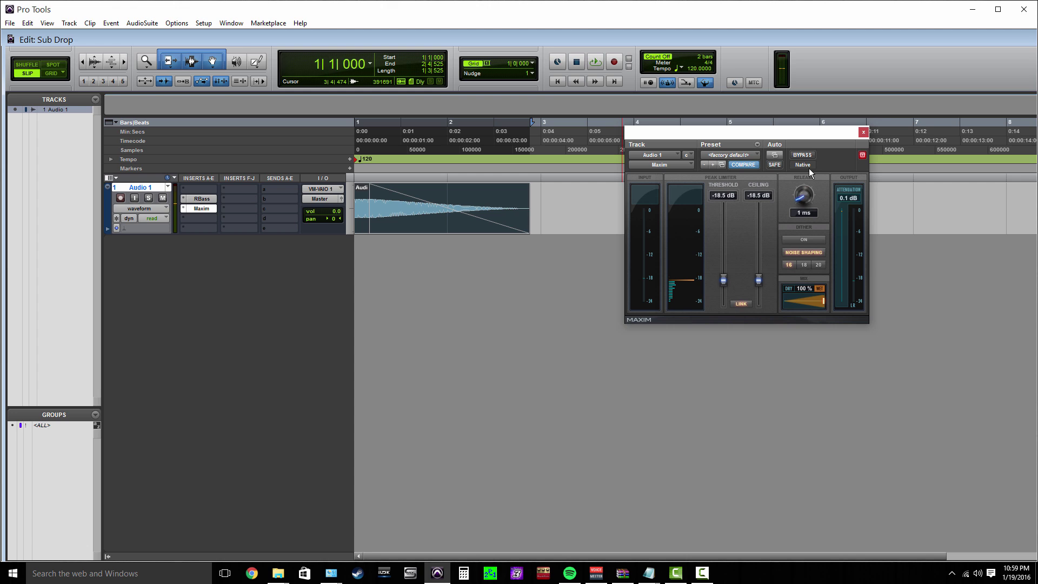
# Step: A/B the clip with Maxim bypassed, then re-enable the limiter and stop playback
pyautogui.click(809, 155)
pyautogui.press('space')
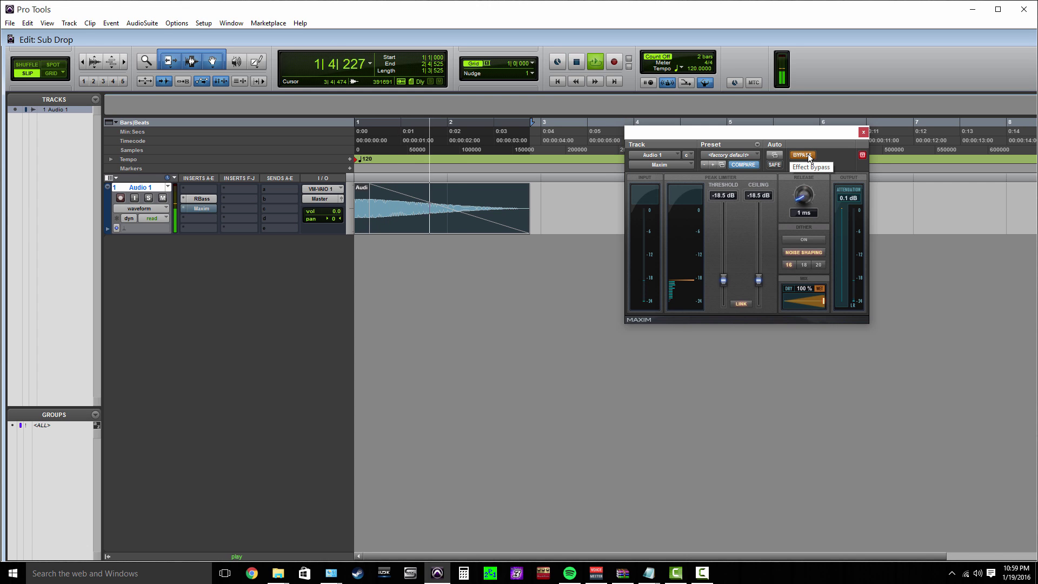
pyautogui.click(808, 155)
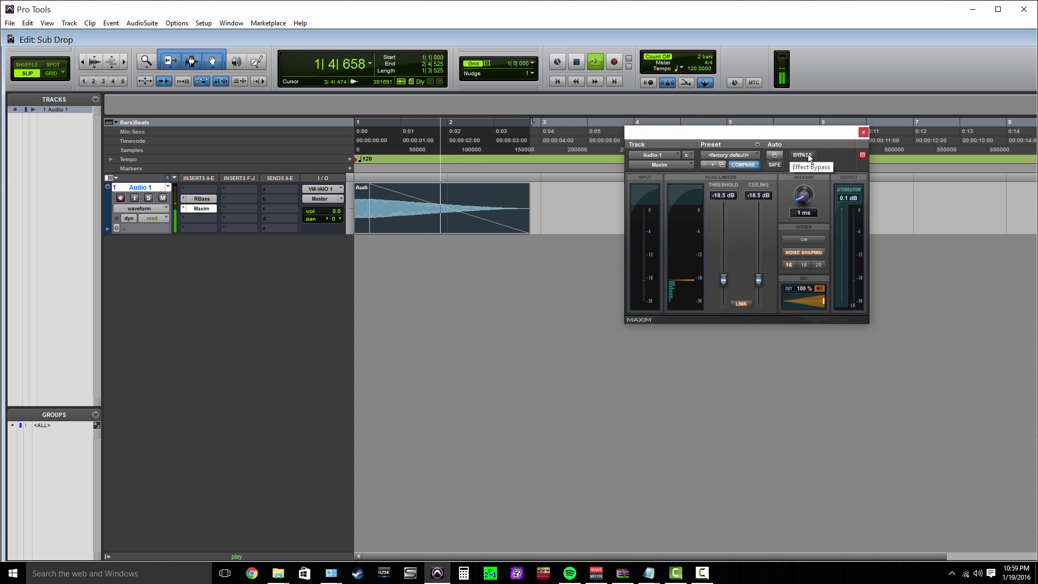
pyautogui.press('space')
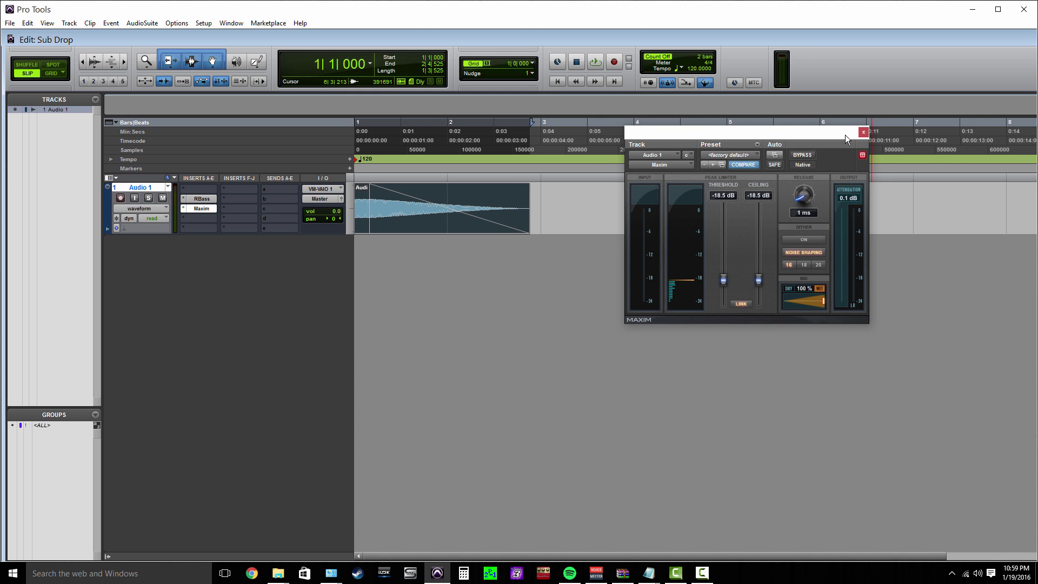
# Step: Reopen Renaissance Bass, centre its window, then close both the Maxim and Renaissance Bass windows
pyautogui.click(201, 199)
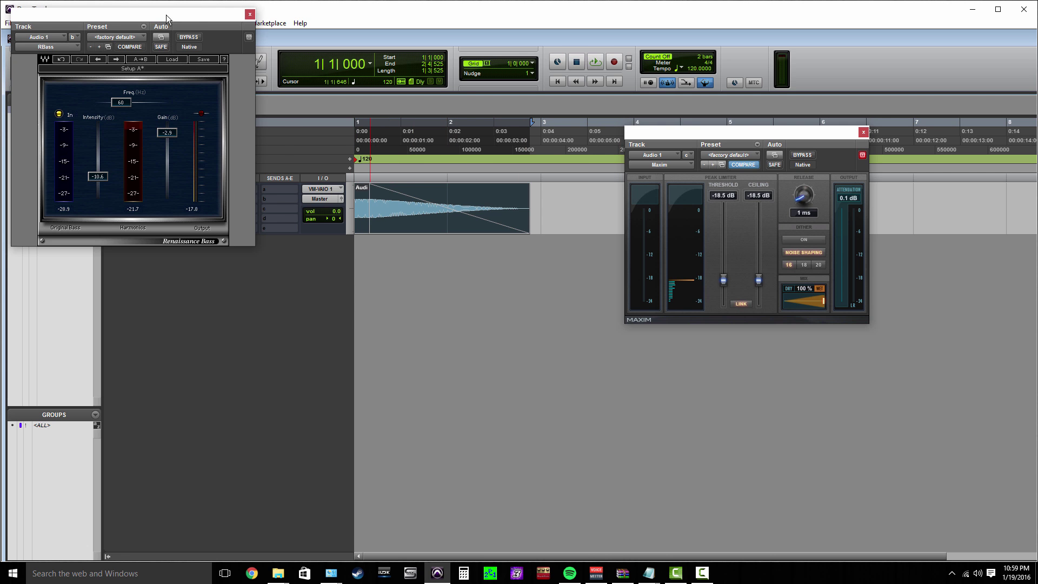
pyautogui.moveTo(167, 15); pyautogui.dragTo(506, 195)
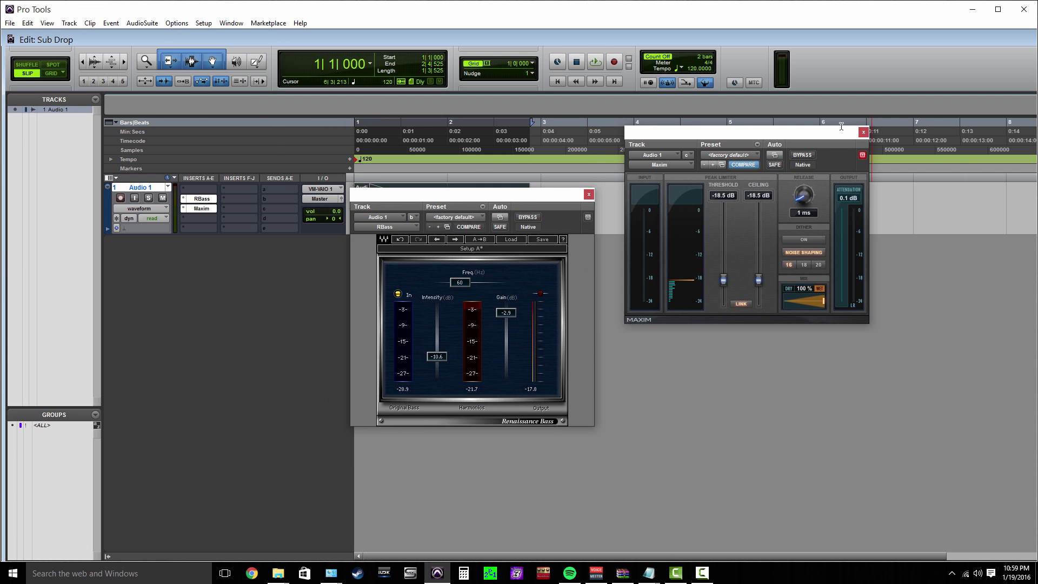
pyautogui.click(863, 133)
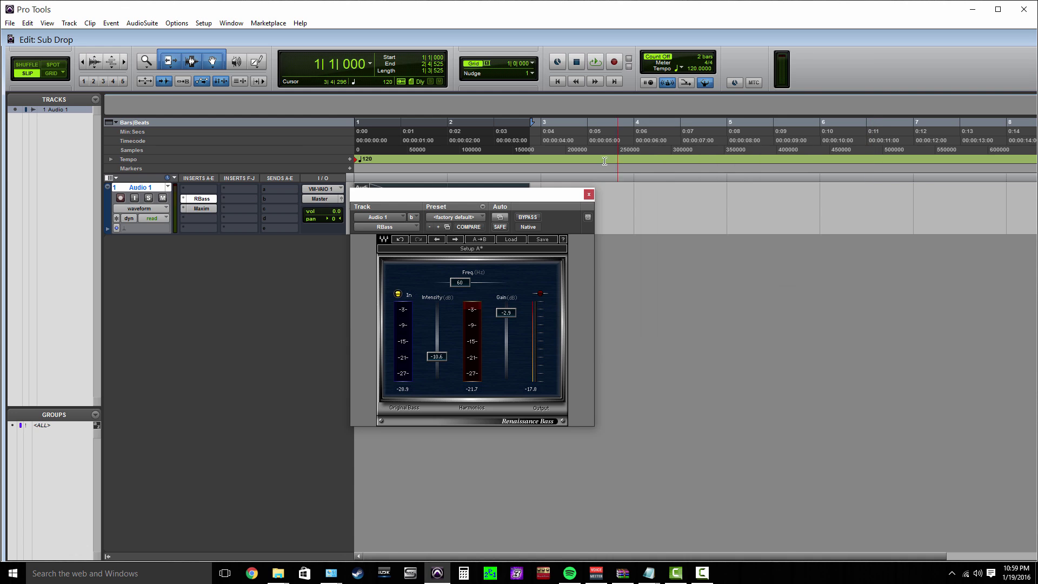
pyautogui.click(588, 194)
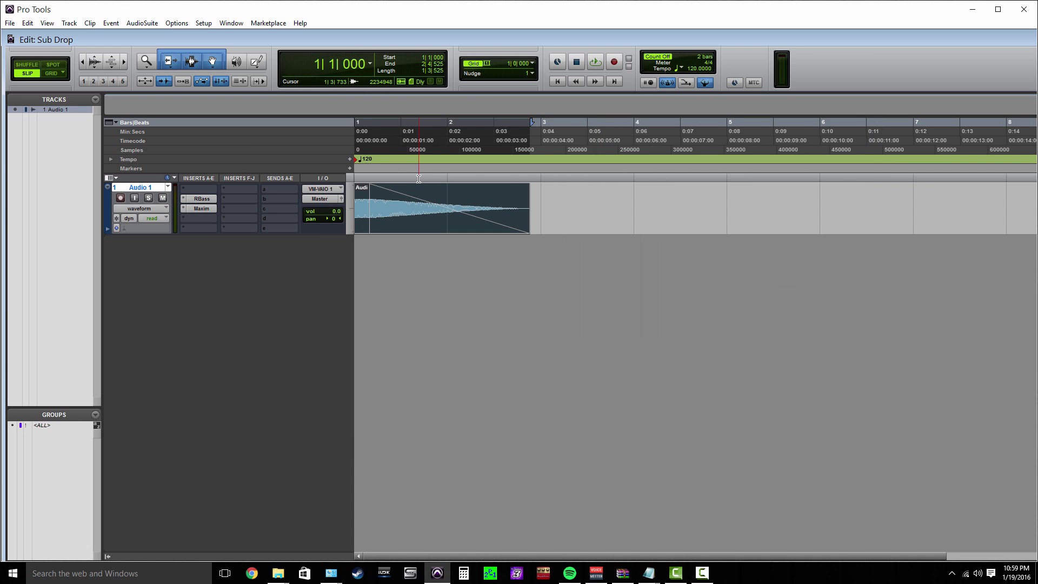